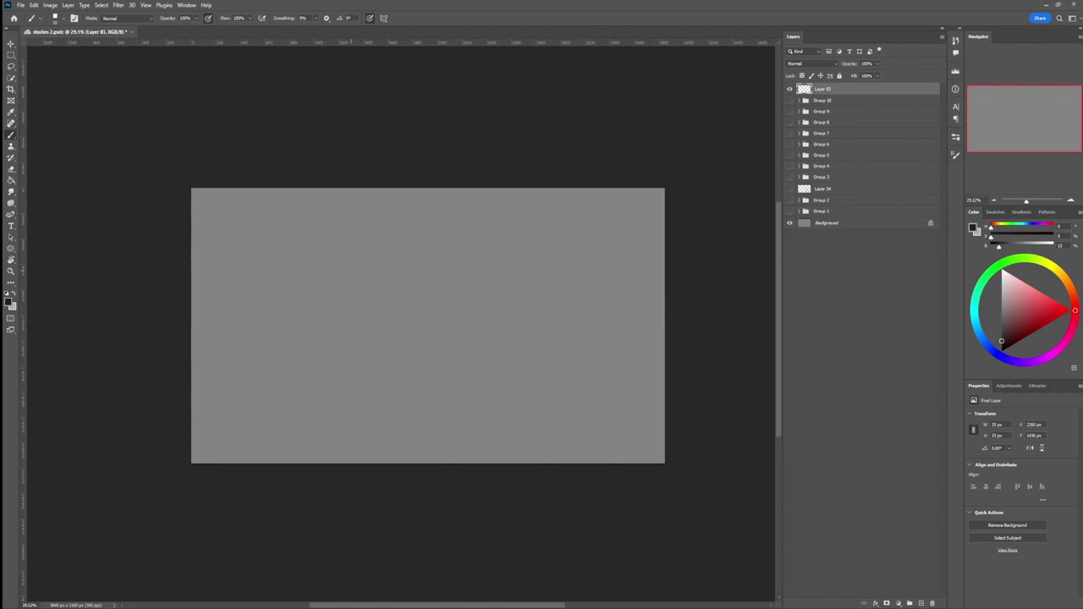
Sketch a bulky creature's rounded torso and domed head on the right half of the canvas
{"action": "mouse_move", "coordinate": [464, 269]}
{"action": "left_mouse_down"}
{"action": "mouse_move", "coordinate": [502, 233]}
{"action": "mouse_move", "coordinate": [473, 267]}
{"action": "mouse_move", "coordinate": [511, 267]}
{"action": "left_mouse_up"}
{"action": "left_click_drag", "start_coordinate": [471, 273], "coordinate": [418, 351]}
{"action": "mouse_move", "coordinate": [515, 269]}
{"action": "left_mouse_down"}
{"action": "mouse_move", "coordinate": [552, 342]}
{"action": "mouse_move", "coordinate": [549, 388]}
{"action": "left_mouse_up"}
{"action": "left_click_drag", "start_coordinate": [420, 380], "coordinate": [522, 391]}
{"action": "mouse_move", "coordinate": [468, 273]}
{"action": "left_mouse_down"}
{"action": "mouse_move", "coordinate": [411, 371]}
{"action": "mouse_move", "coordinate": [511, 278]}
{"action": "mouse_move", "coordinate": [487, 238]}
{"action": "mouse_move", "coordinate": [511, 244]}
{"action": "left_mouse_up"}
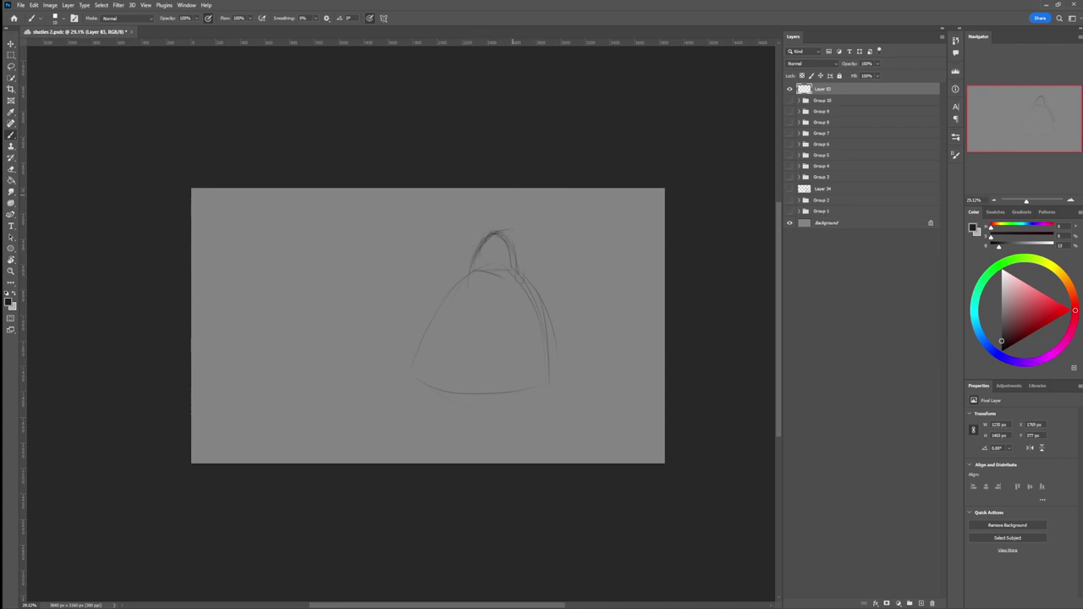
Sketch the bent arm on the creature's left side of the canvas, with its clawed hand and shoulder contour
{"action": "left_click_drag", "start_coordinate": [467, 276], "coordinate": [406, 300]}
{"action": "mouse_move", "coordinate": [365, 349]}
{"action": "left_mouse_down"}
{"action": "mouse_move", "coordinate": [375, 383]}
{"action": "mouse_move", "coordinate": [372, 347]}
{"action": "left_mouse_up"}
{"action": "left_click_drag", "start_coordinate": [420, 348], "coordinate": [419, 372]}
{"action": "mouse_move", "coordinate": [372, 347]}
{"action": "left_mouse_down"}
{"action": "mouse_move", "coordinate": [407, 296]}
{"action": "mouse_move", "coordinate": [451, 278]}
{"action": "mouse_move", "coordinate": [425, 328]}
{"action": "left_mouse_up"}
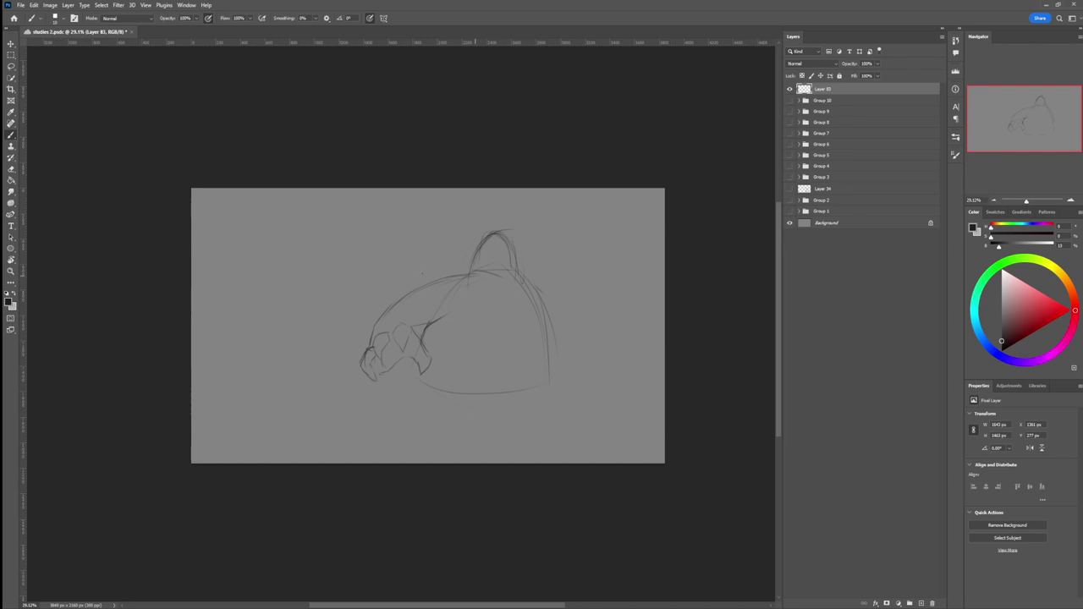
{"action": "mouse_move", "coordinate": [465, 274]}
{"action": "left_mouse_down"}
{"action": "mouse_move", "coordinate": [408, 291]}
{"action": "mouse_move", "coordinate": [447, 300]}
{"action": "left_mouse_up"}
{"action": "left_click_drag", "start_coordinate": [443, 302], "coordinate": [443, 315]}
Sketch the other arm at the right of the torso, with a curved blade and the gripping fingers
{"action": "mouse_move", "coordinate": [536, 276]}
{"action": "left_mouse_down"}
{"action": "mouse_move", "coordinate": [590, 293]}
{"action": "mouse_move", "coordinate": [538, 332]}
{"action": "left_mouse_up"}
{"action": "mouse_move", "coordinate": [572, 301]}
{"action": "left_mouse_down"}
{"action": "mouse_move", "coordinate": [585, 355]}
{"action": "mouse_move", "coordinate": [569, 383]}
{"action": "mouse_move", "coordinate": [591, 347]}
{"action": "mouse_move", "coordinate": [587, 339]}
{"action": "mouse_move", "coordinate": [573, 391]}
{"action": "left_mouse_up"}
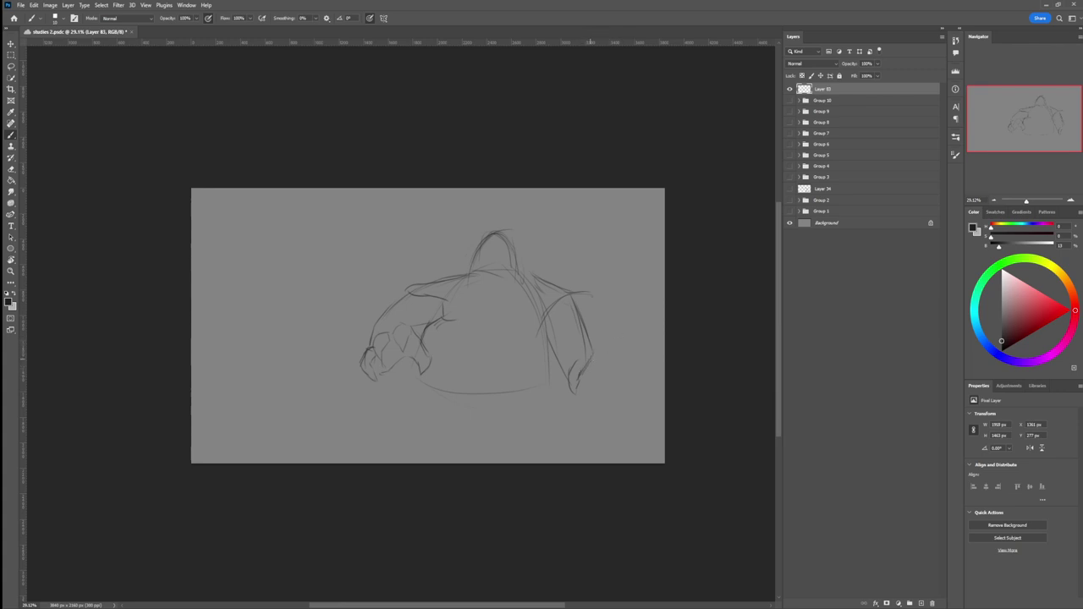
{"action": "mouse_move", "coordinate": [608, 303]}
{"action": "left_mouse_down"}
{"action": "mouse_move", "coordinate": [617, 365]}
{"action": "mouse_move", "coordinate": [598, 385]}
{"action": "mouse_move", "coordinate": [620, 361]}
{"action": "mouse_move", "coordinate": [591, 416]}
{"action": "left_mouse_up"}
{"action": "left_click_drag", "start_coordinate": [598, 377], "coordinate": [608, 377]}
{"action": "left_click_drag", "start_coordinate": [609, 378], "coordinate": [597, 382]}
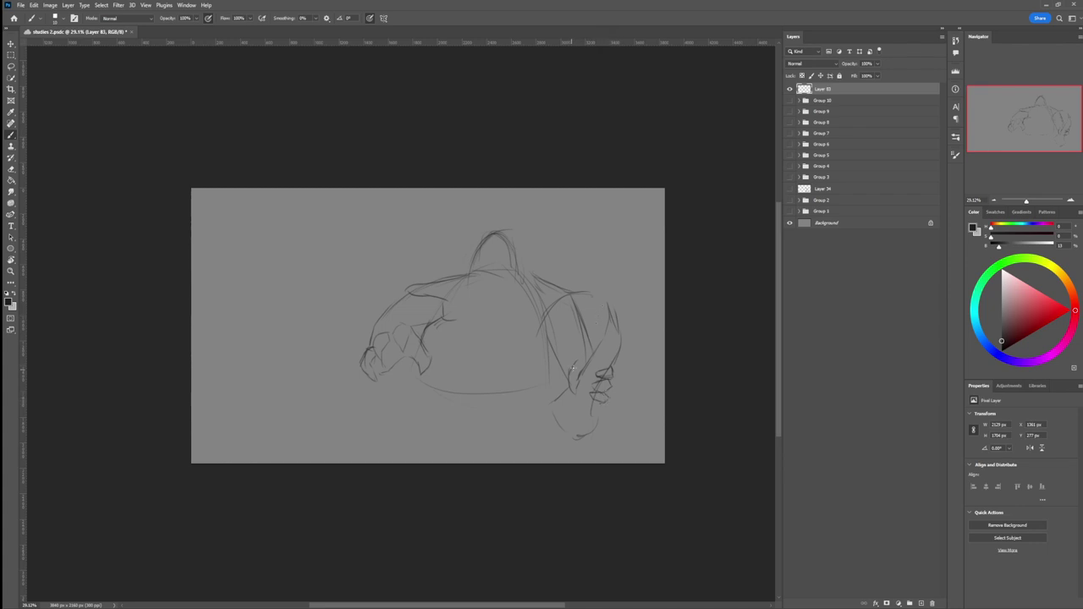
Refine the inner edge of the right-hand arm and sketch the pointed waist contour below the torso
{"action": "mouse_move", "coordinate": [588, 353]}
{"action": "left_mouse_down"}
{"action": "mouse_move", "coordinate": [577, 359]}
{"action": "mouse_move", "coordinate": [590, 340]}
{"action": "mouse_move", "coordinate": [581, 362]}
{"action": "mouse_move", "coordinate": [559, 366]}
{"action": "mouse_move", "coordinate": [546, 334]}
{"action": "mouse_move", "coordinate": [554, 383]}
{"action": "mouse_move", "coordinate": [547, 369]}
{"action": "mouse_move", "coordinate": [567, 406]}
{"action": "mouse_move", "coordinate": [543, 431]}
{"action": "mouse_move", "coordinate": [562, 406]}
{"action": "left_mouse_up"}
{"action": "key", "text": "e"}
{"action": "key", "text": "b"}
{"action": "mouse_move", "coordinate": [525, 374]}
{"action": "left_mouse_down"}
{"action": "mouse_move", "coordinate": [539, 399]}
{"action": "mouse_move", "coordinate": [527, 379]}
{"action": "mouse_move", "coordinate": [536, 383]}
{"action": "mouse_move", "coordinate": [483, 427]}
{"action": "left_mouse_up"}
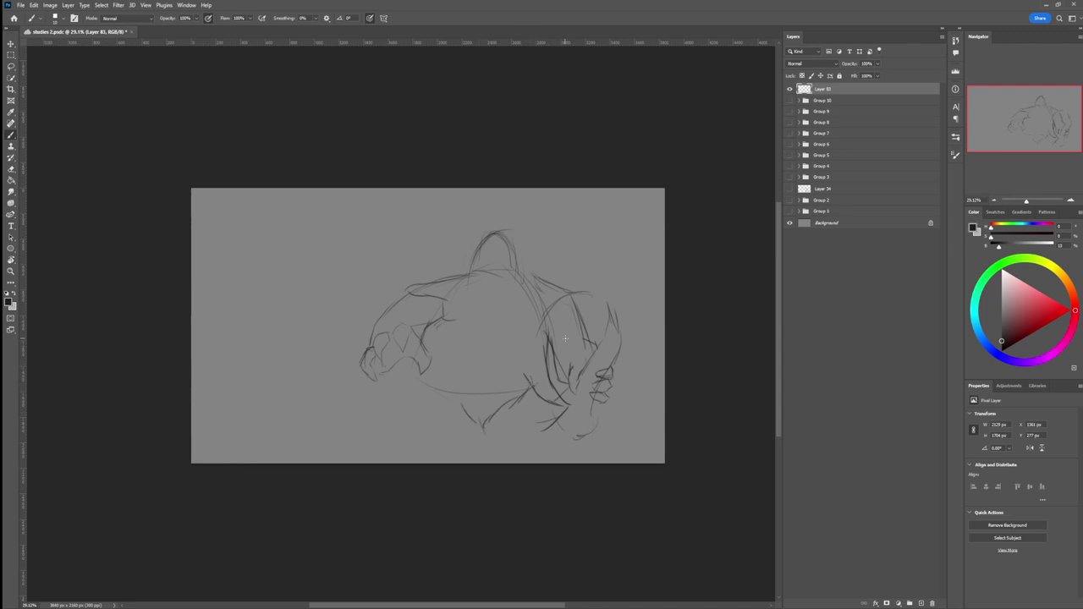
Free-transform the creature sketch to make it smaller and narrower, tilt it slightly and position it right of centre
{"action": "key", "text": "ctrl+t"}
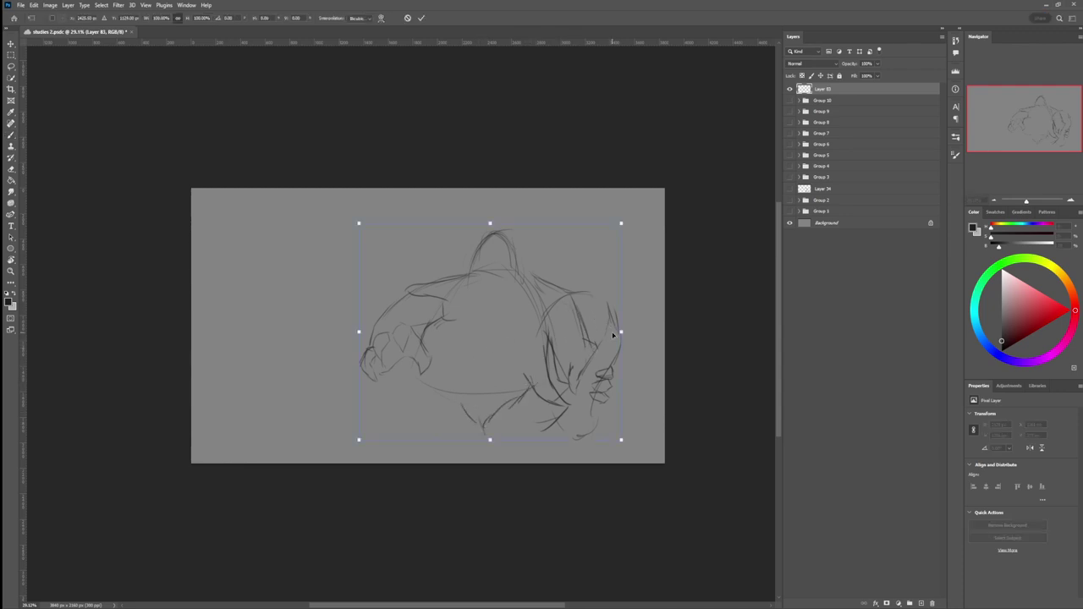
{"action": "mouse_move", "coordinate": [621, 332]}
{"action": "left_mouse_down"}
{"action": "mouse_move", "coordinate": [582, 336]}
{"action": "mouse_move", "coordinate": [582, 348]}
{"action": "mouse_move", "coordinate": [646, 326]}
{"action": "mouse_move", "coordinate": [603, 344]}
{"action": "left_mouse_up"}
{"action": "left_click_drag", "start_coordinate": [640, 209], "coordinate": [600, 230]}
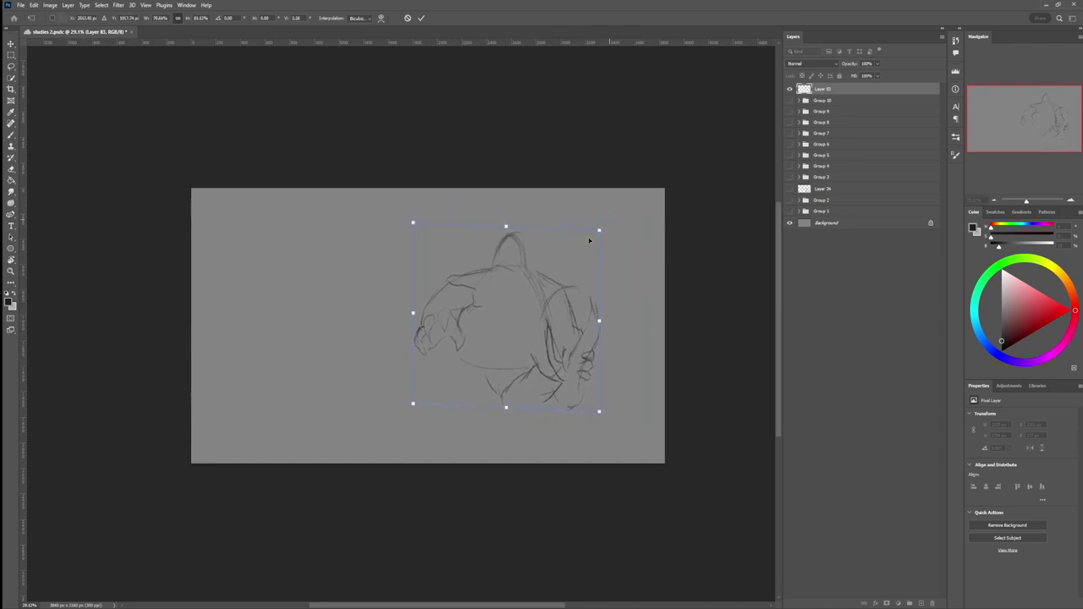
{"action": "left_click_drag", "start_coordinate": [577, 266], "coordinate": [581, 263]}
{"action": "key", "text": "Return"}
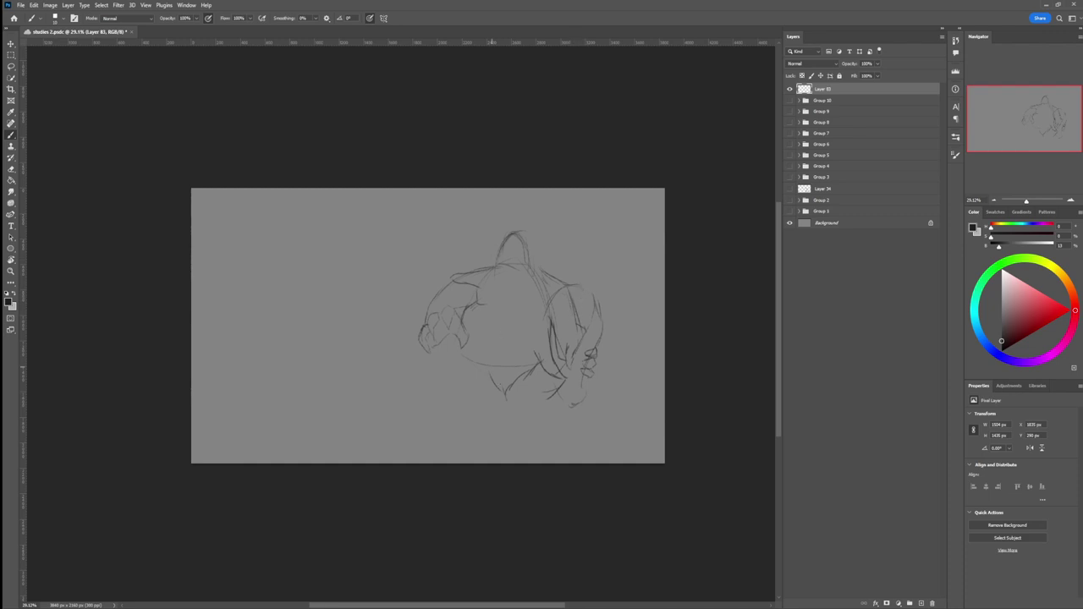
Sketch both legs and the hanging cloth between and beside them
{"action": "mouse_move", "coordinate": [527, 371]}
{"action": "left_mouse_down"}
{"action": "mouse_move", "coordinate": [507, 408]}
{"action": "mouse_move", "coordinate": [476, 357]}
{"action": "mouse_move", "coordinate": [456, 356]}
{"action": "mouse_move", "coordinate": [446, 374]}
{"action": "mouse_move", "coordinate": [468, 395]}
{"action": "mouse_move", "coordinate": [446, 428]}
{"action": "left_mouse_up"}
{"action": "mouse_move", "coordinate": [552, 386]}
{"action": "left_mouse_down"}
{"action": "mouse_move", "coordinate": [548, 417]}
{"action": "mouse_move", "coordinate": [520, 419]}
{"action": "mouse_move", "coordinate": [542, 422]}
{"action": "left_mouse_up"}
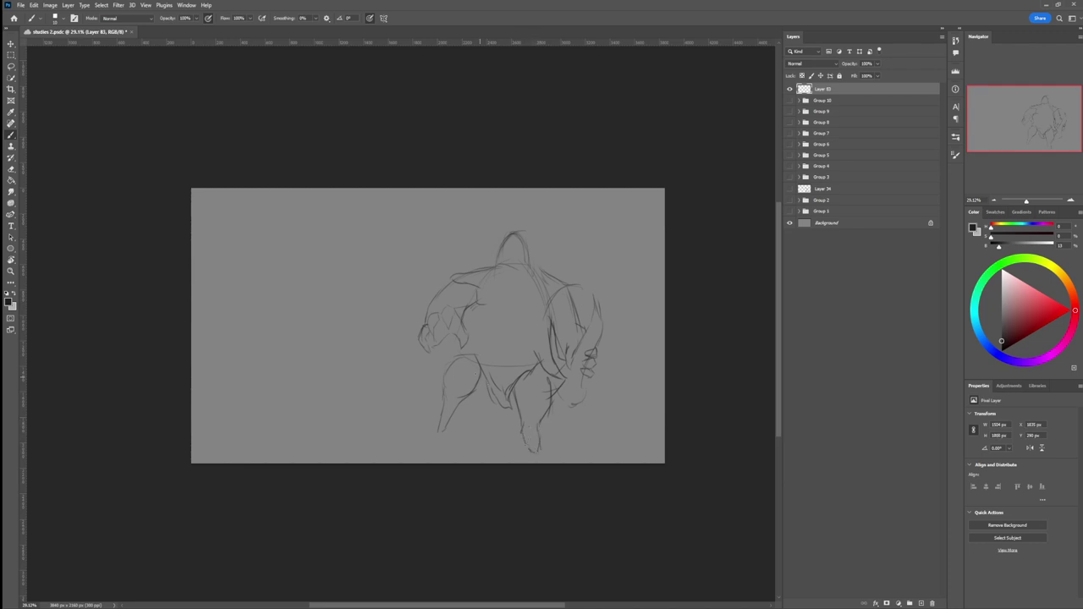
{"action": "left_click_drag", "start_coordinate": [475, 399], "coordinate": [492, 404]}
{"action": "left_click_drag", "start_coordinate": [452, 337], "coordinate": [431, 405]}
Sketch the single eye, the pointed hood over the head and the ragged fur around the chest
{"action": "mouse_move", "coordinate": [510, 247]}
{"action": "left_mouse_down"}
{"action": "mouse_move", "coordinate": [494, 272]}
{"action": "mouse_move", "coordinate": [501, 253]}
{"action": "mouse_move", "coordinate": [529, 249]}
{"action": "mouse_move", "coordinate": [531, 268]}
{"action": "mouse_move", "coordinate": [504, 244]}
{"action": "left_mouse_up"}
{"action": "mouse_move", "coordinate": [510, 232]}
{"action": "left_mouse_down"}
{"action": "mouse_move", "coordinate": [525, 227]}
{"action": "mouse_move", "coordinate": [531, 250]}
{"action": "mouse_move", "coordinate": [502, 242]}
{"action": "mouse_move", "coordinate": [484, 272]}
{"action": "left_mouse_up"}
{"action": "mouse_move", "coordinate": [531, 246]}
{"action": "left_mouse_down"}
{"action": "mouse_move", "coordinate": [552, 277]}
{"action": "mouse_move", "coordinate": [491, 269]}
{"action": "mouse_move", "coordinate": [550, 272]}
{"action": "mouse_move", "coordinate": [520, 269]}
{"action": "mouse_move", "coordinate": [479, 277]}
{"action": "mouse_move", "coordinate": [485, 324]}
{"action": "mouse_move", "coordinate": [525, 337]}
{"action": "mouse_move", "coordinate": [535, 328]}
{"action": "left_mouse_up"}
{"action": "mouse_move", "coordinate": [544, 304]}
{"action": "left_mouse_down"}
{"action": "mouse_move", "coordinate": [534, 312]}
{"action": "mouse_move", "coordinate": [542, 291]}
{"action": "left_mouse_up"}
Sketch two large curling horns rising from the sides of the hood
{"action": "mouse_move", "coordinate": [541, 277]}
{"action": "left_mouse_down"}
{"action": "mouse_move", "coordinate": [531, 207]}
{"action": "mouse_move", "coordinate": [524, 223]}
{"action": "mouse_move", "coordinate": [541, 195]}
{"action": "mouse_move", "coordinate": [532, 205]}
{"action": "mouse_move", "coordinate": [557, 210]}
{"action": "mouse_move", "coordinate": [540, 197]}
{"action": "mouse_move", "coordinate": [554, 201]}
{"action": "mouse_move", "coordinate": [566, 230]}
{"action": "mouse_move", "coordinate": [554, 218]}
{"action": "mouse_move", "coordinate": [532, 252]}
{"action": "left_mouse_up"}
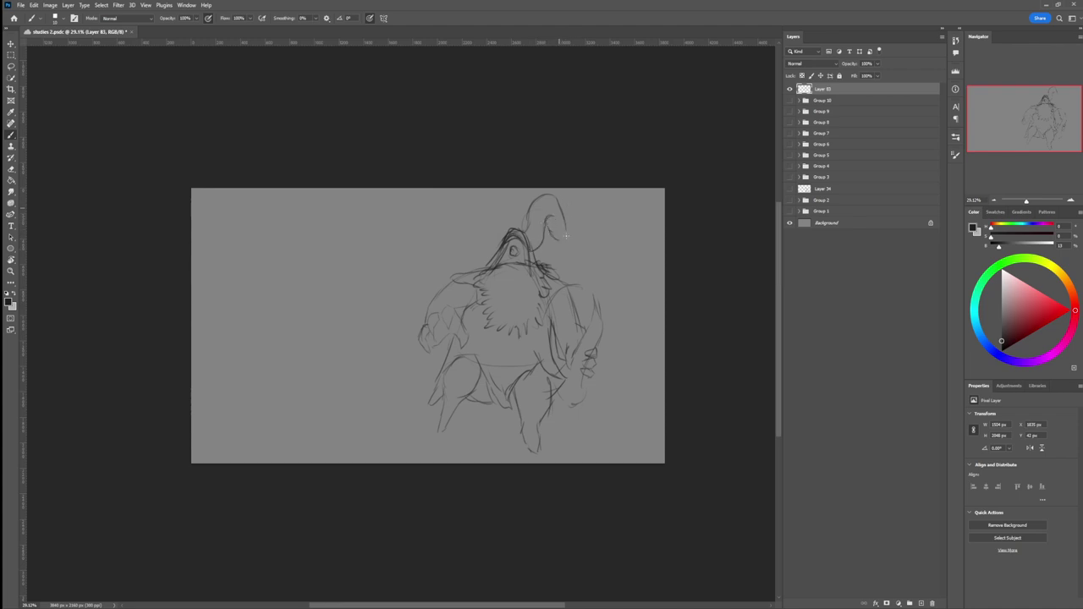
{"action": "mouse_move", "coordinate": [563, 221]}
{"action": "left_mouse_down"}
{"action": "mouse_move", "coordinate": [567, 237]}
{"action": "mouse_move", "coordinate": [577, 216]}
{"action": "mouse_move", "coordinate": [575, 238]}
{"action": "mouse_move", "coordinate": [499, 222]}
{"action": "mouse_move", "coordinate": [489, 200]}
{"action": "mouse_move", "coordinate": [468, 213]}
{"action": "left_mouse_up"}
{"action": "mouse_move", "coordinate": [497, 247]}
{"action": "left_mouse_down"}
{"action": "mouse_move", "coordinate": [480, 222]}
{"action": "mouse_move", "coordinate": [450, 252]}
{"action": "left_mouse_up"}
Sketch a twisted tree trunk left of the creature, with branches reaching the canvas edges
{"action": "mouse_move", "coordinate": [431, 430]}
{"action": "left_mouse_down"}
{"action": "mouse_move", "coordinate": [408, 411]}
{"action": "mouse_move", "coordinate": [394, 292]}
{"action": "mouse_move", "coordinate": [361, 262]}
{"action": "left_mouse_up"}
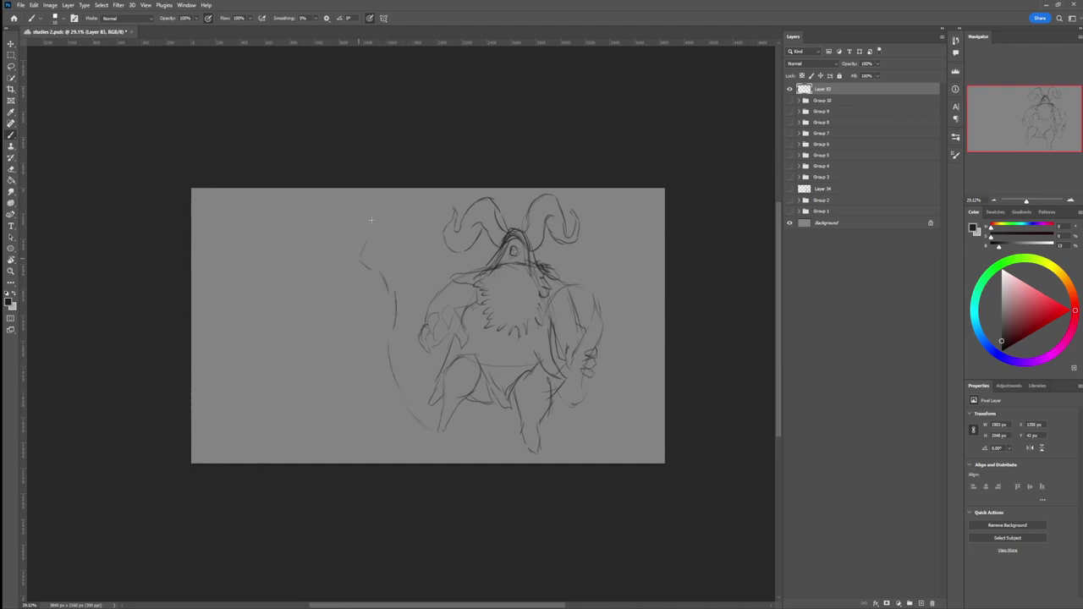
{"action": "mouse_move", "coordinate": [385, 197]}
{"action": "left_mouse_down"}
{"action": "mouse_move", "coordinate": [359, 254]}
{"action": "mouse_move", "coordinate": [364, 194]}
{"action": "mouse_move", "coordinate": [353, 240]}
{"action": "mouse_move", "coordinate": [302, 226]}
{"action": "mouse_move", "coordinate": [295, 188]}
{"action": "left_mouse_up"}
{"action": "mouse_move", "coordinate": [230, 239]}
{"action": "left_mouse_down"}
{"action": "mouse_move", "coordinate": [265, 284]}
{"action": "mouse_move", "coordinate": [206, 307]}
{"action": "left_mouse_up"}
{"action": "left_click_drag", "start_coordinate": [198, 209], "coordinate": [245, 257]}
{"action": "left_click_drag", "start_coordinate": [199, 218], "coordinate": [242, 247]}
{"action": "mouse_move", "coordinate": [178, 316]}
{"action": "left_mouse_down"}
{"action": "mouse_move", "coordinate": [262, 332]}
{"action": "mouse_move", "coordinate": [252, 337]}
{"action": "left_mouse_up"}
{"action": "left_click_drag", "start_coordinate": [184, 348], "coordinate": [215, 355]}
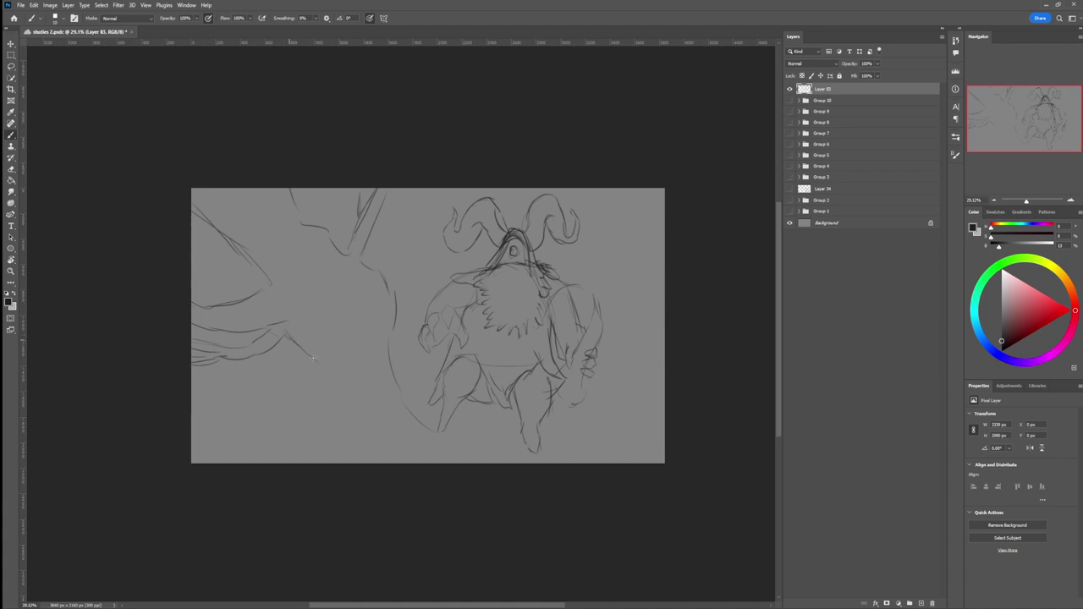
Sketch the lower trunk and extend it as a curved base with roots beneath the creature's feet
{"action": "left_click_drag", "start_coordinate": [306, 359], "coordinate": [312, 386]}
{"action": "left_click_drag", "start_coordinate": [310, 410], "coordinate": [332, 433]}
{"action": "left_click_drag", "start_coordinate": [463, 435], "coordinate": [532, 454]}
{"action": "mouse_move", "coordinate": [461, 439]}
{"action": "left_mouse_down"}
{"action": "mouse_move", "coordinate": [557, 448]}
{"action": "mouse_move", "coordinate": [594, 464]}
{"action": "mouse_move", "coordinate": [605, 432]}
{"action": "mouse_move", "coordinate": [627, 453]}
{"action": "mouse_move", "coordinate": [596, 459]}
{"action": "left_mouse_up"}
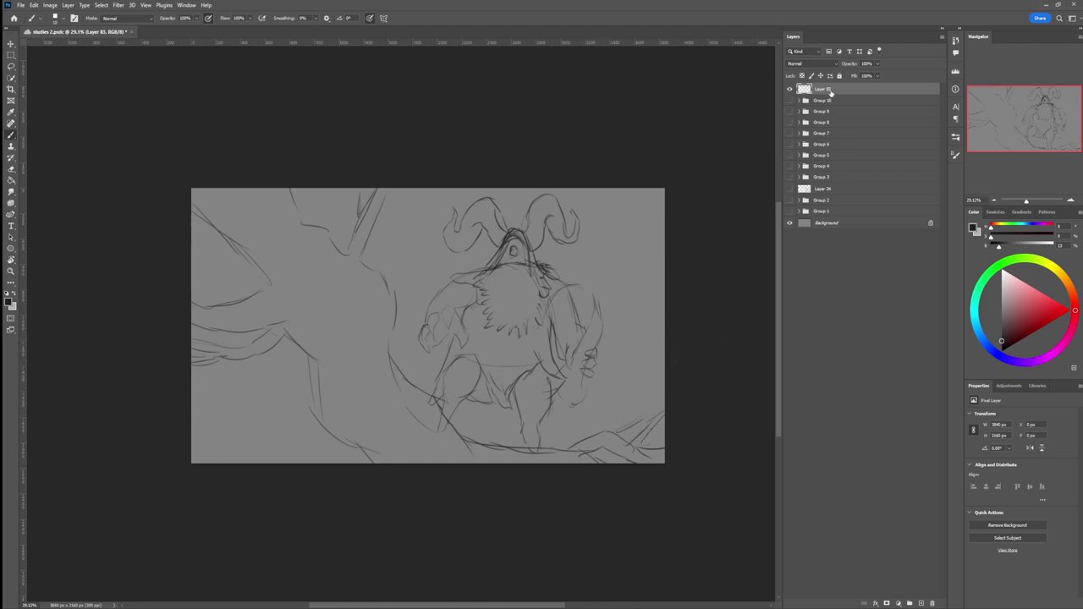
Add a new layer beneath the sketch layer and switch to a different brush for blocking in
{"action": "left_click", "coordinate": [823, 101]}
{"action": "key", "text": "ctrl+shift+alt+n"}
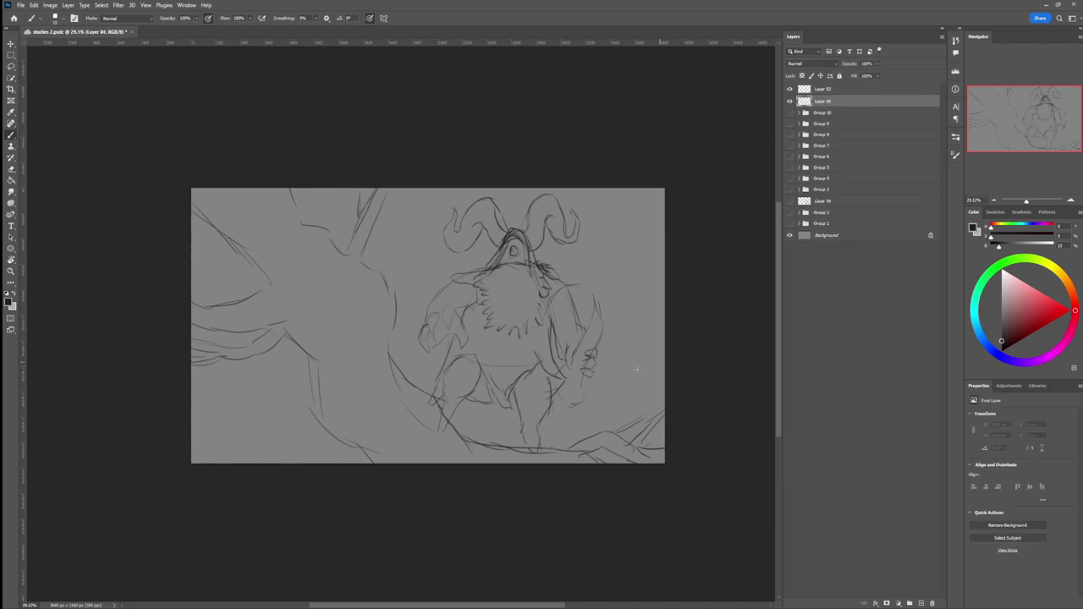
{"action": "key", "text": "z"}
{"action": "left_click_drag", "start_coordinate": [511, 415], "coordinate": [457, 413]}
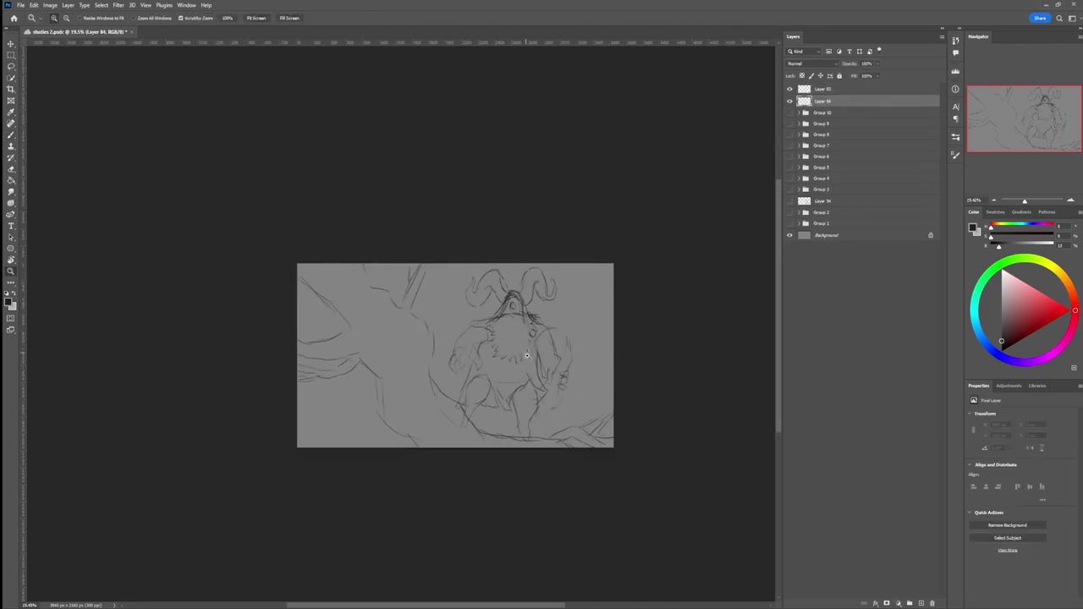
{"action": "left_click_drag", "start_coordinate": [513, 386], "coordinate": [529, 365]}
{"action": "key", "text": "b"}
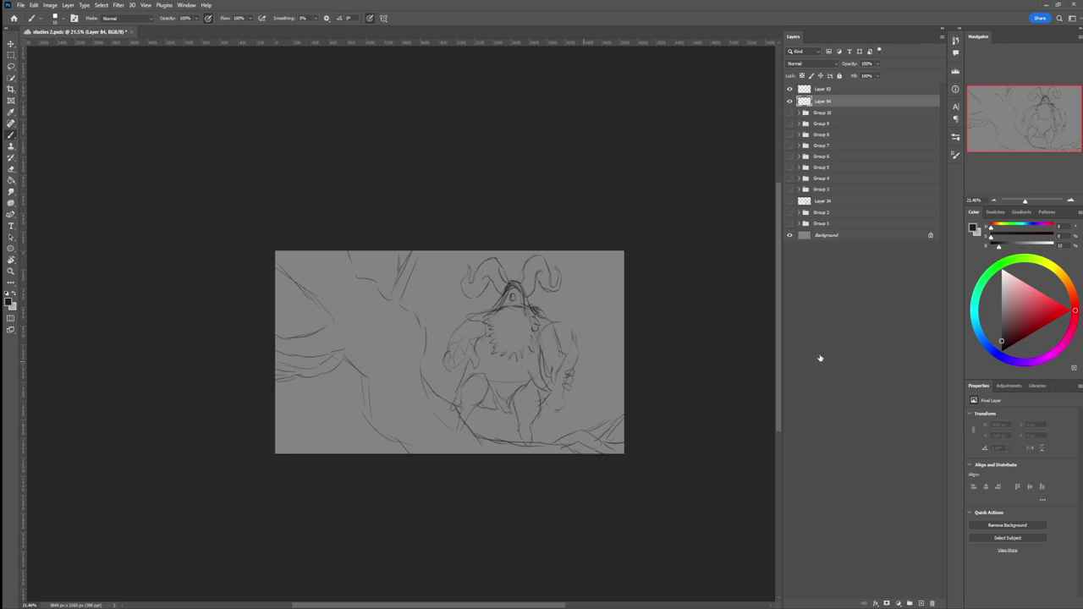
{"action": "key", "text": "."}
{"action": "key", "text": "comma"}
Test the brush near the lower trunk, enlarge it and undo the test strokes
{"action": "mouse_move", "coordinate": [459, 420]}
{"action": "left_mouse_down"}
{"action": "mouse_move", "coordinate": [487, 369]}
{"action": "mouse_move", "coordinate": [481, 379]}
{"action": "left_mouse_up"}
{"action": "key", "text": "bracketright"}
{"action": "key", "text": "bracketright"}
{"action": "key", "text": "bracketright"}
{"action": "key", "text": "bracketright"}
{"action": "key", "text": "ctrl+z"}
{"action": "key", "text": "ctrl+z"}
{"action": "key", "text": "ctrl+z"}
Fill the tree trunk, its thin upper branch and the curved ground beneath the creature with near-black grey
{"action": "mouse_move", "coordinate": [391, 416]}
{"action": "left_mouse_down"}
{"action": "mouse_move", "coordinate": [423, 461]}
{"action": "mouse_move", "coordinate": [398, 422]}
{"action": "mouse_move", "coordinate": [435, 456]}
{"action": "mouse_move", "coordinate": [380, 417]}
{"action": "mouse_move", "coordinate": [372, 374]}
{"action": "mouse_move", "coordinate": [309, 275]}
{"action": "mouse_move", "coordinate": [280, 254]}
{"action": "mouse_move", "coordinate": [299, 262]}
{"action": "mouse_move", "coordinate": [322, 241]}
{"action": "mouse_move", "coordinate": [347, 301]}
{"action": "left_mouse_up"}
{"action": "mouse_move", "coordinate": [322, 250]}
{"action": "left_mouse_down"}
{"action": "mouse_move", "coordinate": [373, 310]}
{"action": "mouse_move", "coordinate": [391, 312]}
{"action": "mouse_move", "coordinate": [406, 266]}
{"action": "left_mouse_up"}
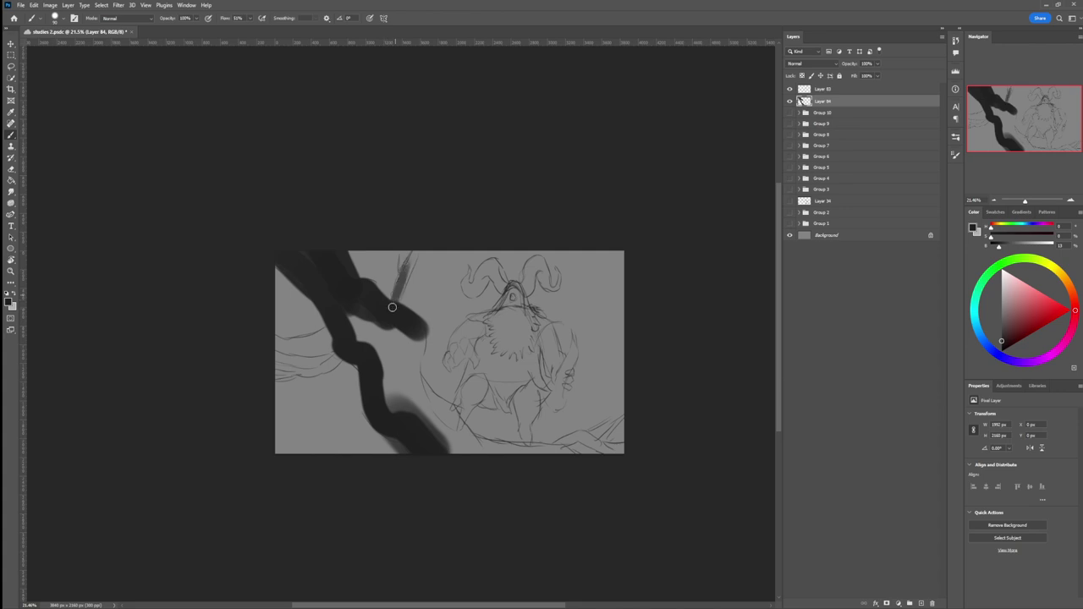
{"action": "left_click_drag", "start_coordinate": [393, 305], "coordinate": [414, 255]}
{"action": "left_click_drag", "start_coordinate": [396, 309], "coordinate": [407, 260]}
{"action": "mouse_move", "coordinate": [412, 325]}
{"action": "left_mouse_down"}
{"action": "mouse_move", "coordinate": [415, 378]}
{"action": "mouse_move", "coordinate": [441, 408]}
{"action": "mouse_move", "coordinate": [407, 368]}
{"action": "mouse_move", "coordinate": [410, 351]}
{"action": "mouse_move", "coordinate": [408, 374]}
{"action": "mouse_move", "coordinate": [389, 331]}
{"action": "mouse_move", "coordinate": [378, 344]}
{"action": "mouse_move", "coordinate": [346, 305]}
{"action": "mouse_move", "coordinate": [371, 374]}
{"action": "mouse_move", "coordinate": [391, 374]}
{"action": "mouse_move", "coordinate": [380, 364]}
{"action": "mouse_move", "coordinate": [392, 398]}
{"action": "mouse_move", "coordinate": [439, 432]}
{"action": "mouse_move", "coordinate": [397, 382]}
{"action": "mouse_move", "coordinate": [423, 413]}
{"action": "mouse_move", "coordinate": [430, 402]}
{"action": "mouse_move", "coordinate": [519, 459]}
{"action": "mouse_move", "coordinate": [469, 441]}
{"action": "mouse_move", "coordinate": [565, 453]}
{"action": "left_mouse_up"}
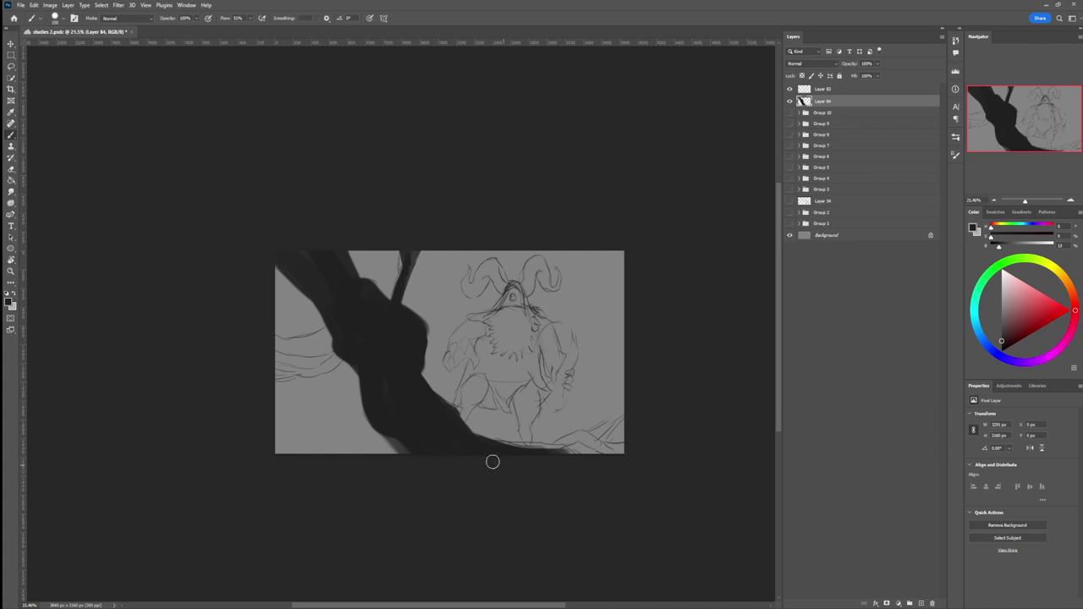
{"action": "mouse_move", "coordinate": [491, 460]}
{"action": "left_mouse_down"}
{"action": "mouse_move", "coordinate": [581, 437]}
{"action": "mouse_move", "coordinate": [571, 438]}
{"action": "mouse_move", "coordinate": [604, 444]}
{"action": "mouse_move", "coordinate": [569, 445]}
{"action": "mouse_move", "coordinate": [616, 448]}
{"action": "mouse_move", "coordinate": [568, 460]}
{"action": "mouse_move", "coordinate": [640, 435]}
{"action": "mouse_move", "coordinate": [610, 463]}
{"action": "mouse_move", "coordinate": [638, 428]}
{"action": "mouse_move", "coordinate": [596, 440]}
{"action": "mouse_move", "coordinate": [636, 421]}
{"action": "mouse_move", "coordinate": [601, 439]}
{"action": "mouse_move", "coordinate": [628, 416]}
{"action": "mouse_move", "coordinate": [597, 435]}
{"action": "left_mouse_up"}
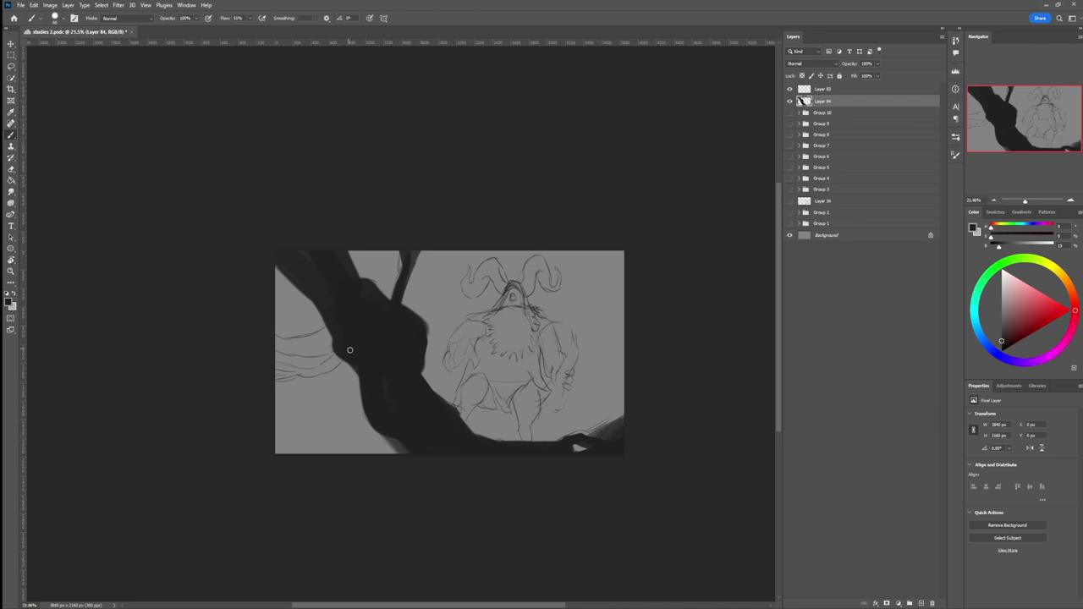
Paint the dark branches reaching from the trunk to the left canvas edge, reducing the brush for thin twigs
{"action": "mouse_move", "coordinate": [346, 353]}
{"action": "left_mouse_down"}
{"action": "mouse_move", "coordinate": [318, 375]}
{"action": "mouse_move", "coordinate": [262, 368]}
{"action": "mouse_move", "coordinate": [299, 375]}
{"action": "mouse_move", "coordinate": [285, 380]}
{"action": "mouse_move", "coordinate": [344, 363]}
{"action": "mouse_move", "coordinate": [348, 350]}
{"action": "mouse_move", "coordinate": [306, 356]}
{"action": "mouse_move", "coordinate": [298, 340]}
{"action": "mouse_move", "coordinate": [344, 323]}
{"action": "mouse_move", "coordinate": [304, 350]}
{"action": "left_mouse_up"}
{"action": "mouse_move", "coordinate": [338, 312]}
{"action": "left_mouse_down"}
{"action": "mouse_move", "coordinate": [268, 261]}
{"action": "mouse_move", "coordinate": [298, 273]}
{"action": "mouse_move", "coordinate": [290, 246]}
{"action": "mouse_move", "coordinate": [338, 298]}
{"action": "mouse_move", "coordinate": [306, 277]}
{"action": "mouse_move", "coordinate": [315, 252]}
{"action": "mouse_move", "coordinate": [341, 274]}
{"action": "mouse_move", "coordinate": [310, 275]}
{"action": "mouse_move", "coordinate": [312, 294]}
{"action": "mouse_move", "coordinate": [259, 282]}
{"action": "mouse_move", "coordinate": [356, 278]}
{"action": "mouse_move", "coordinate": [350, 259]}
{"action": "mouse_move", "coordinate": [329, 286]}
{"action": "mouse_move", "coordinate": [297, 294]}
{"action": "mouse_move", "coordinate": [268, 275]}
{"action": "mouse_move", "coordinate": [303, 301]}
{"action": "mouse_move", "coordinate": [275, 299]}
{"action": "left_mouse_up"}
{"action": "key", "text": "["}
{"action": "key", "text": "["}
{"action": "key", "text": "["}
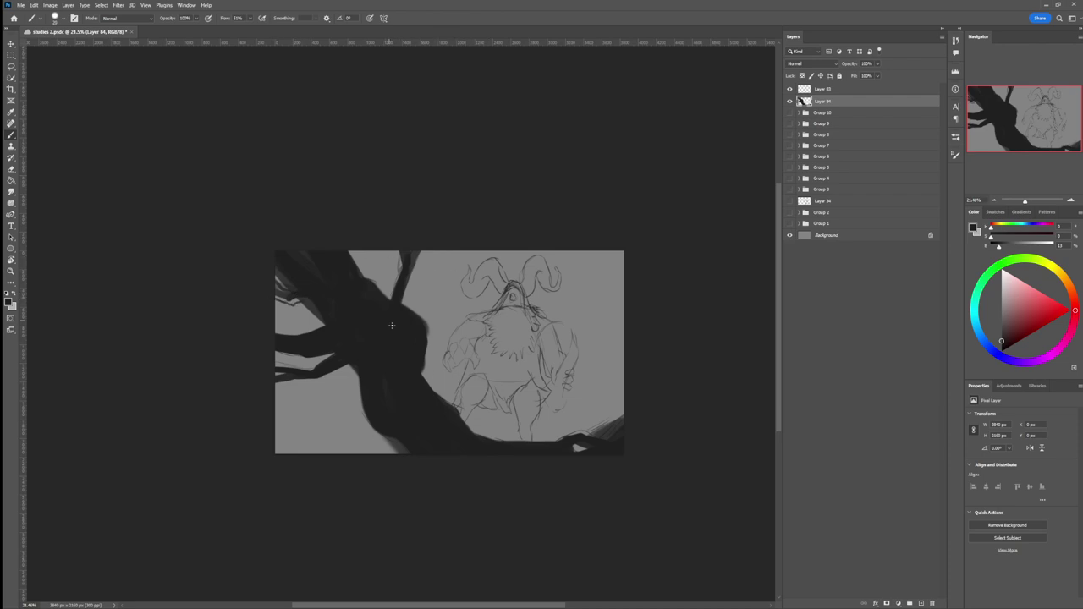
Add a new layer between the sketch and tree layers, pick a dark grey of 23% brightness and enlarge the brush
{"action": "key", "text": "z"}
{"action": "left_click_drag", "start_coordinate": [413, 364], "coordinate": [378, 339]}
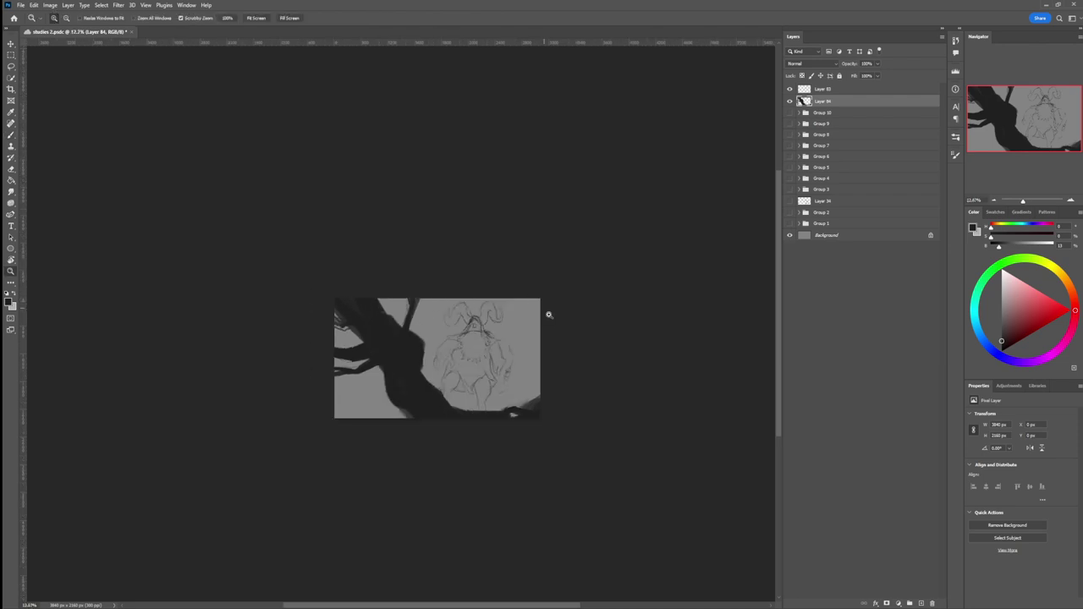
{"action": "mouse_move", "coordinate": [542, 341]}
{"action": "left_mouse_down"}
{"action": "mouse_move", "coordinate": [532, 316]}
{"action": "mouse_move", "coordinate": [498, 366]}
{"action": "mouse_move", "coordinate": [484, 359]}
{"action": "mouse_move", "coordinate": [499, 323]}
{"action": "mouse_move", "coordinate": [506, 338]}
{"action": "left_mouse_up"}
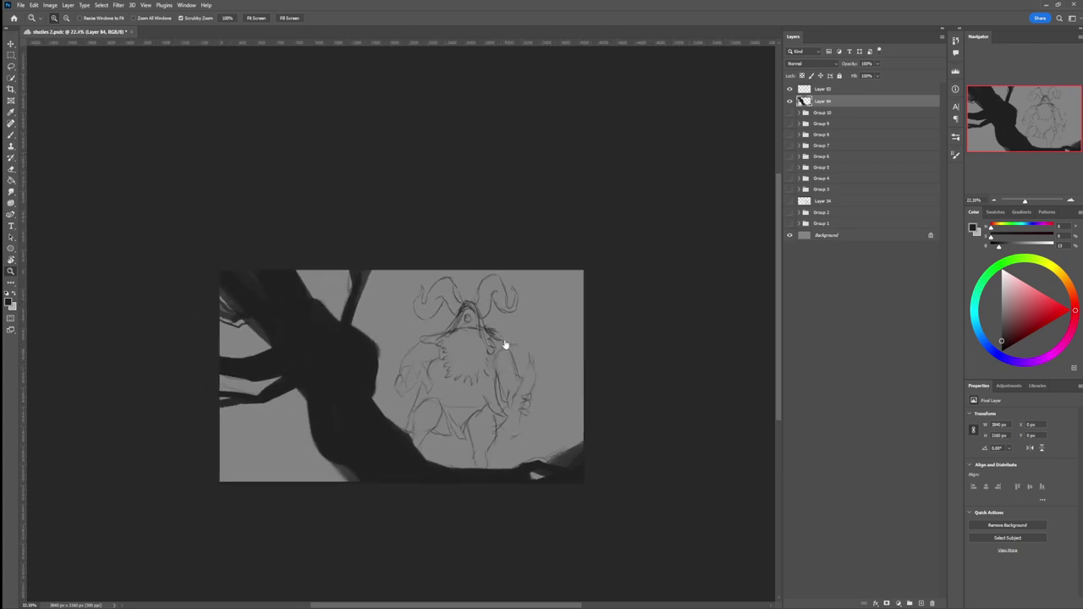
{"action": "key", "text": "b"}
{"action": "key", "text": "ctrl+shift+alt+n"}
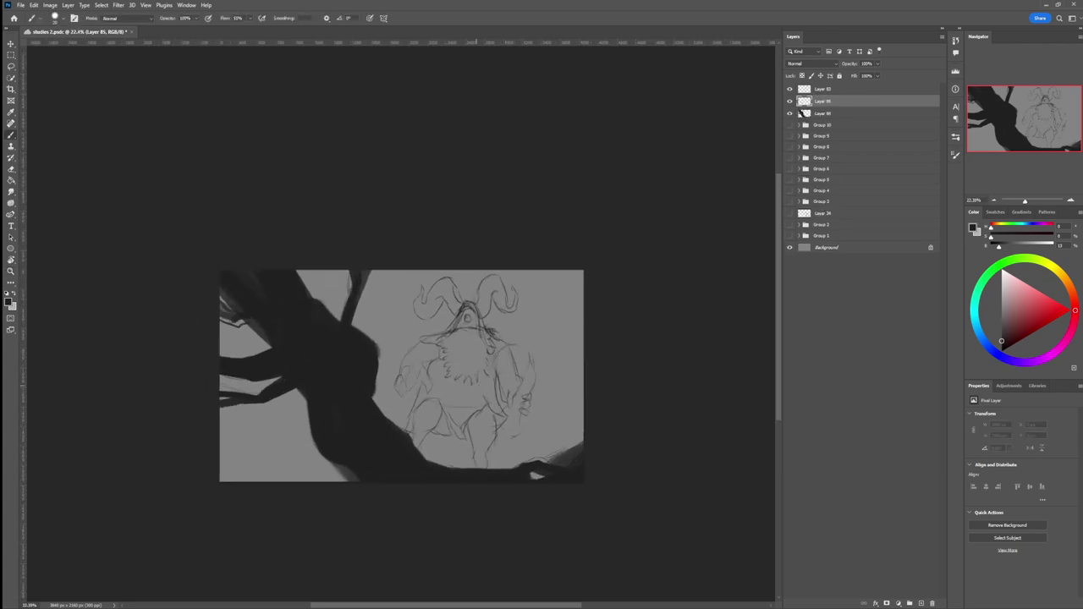
{"action": "left_click", "coordinate": [1003, 333]}
{"action": "key", "text": "]"}
{"action": "key", "text": "]"}
{"action": "key", "text": "]"}
{"action": "key", "text": "]"}
{"action": "key", "text": "]"}
Fill both of the creature's legs with the dark grey
{"action": "mouse_move", "coordinate": [420, 441]}
{"action": "left_mouse_down"}
{"action": "mouse_move", "coordinate": [414, 448]}
{"action": "mouse_move", "coordinate": [431, 420]}
{"action": "left_mouse_up"}
{"action": "mouse_move", "coordinate": [422, 419]}
{"action": "left_mouse_down"}
{"action": "mouse_move", "coordinate": [414, 450]}
{"action": "mouse_move", "coordinate": [417, 410]}
{"action": "mouse_move", "coordinate": [428, 402]}
{"action": "mouse_move", "coordinate": [420, 432]}
{"action": "mouse_move", "coordinate": [435, 403]}
{"action": "mouse_move", "coordinate": [426, 408]}
{"action": "mouse_move", "coordinate": [426, 426]}
{"action": "mouse_move", "coordinate": [456, 404]}
{"action": "mouse_move", "coordinate": [440, 433]}
{"action": "mouse_move", "coordinate": [480, 466]}
{"action": "mouse_move", "coordinate": [473, 424]}
{"action": "mouse_move", "coordinate": [487, 410]}
{"action": "mouse_move", "coordinate": [482, 442]}
{"action": "mouse_move", "coordinate": [494, 425]}
{"action": "left_mouse_up"}
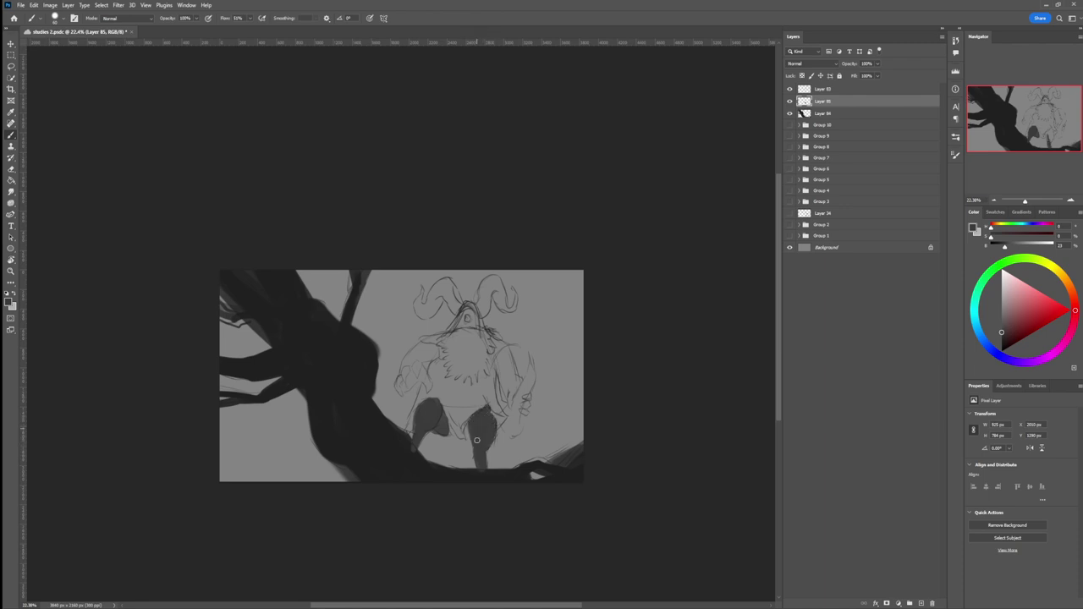
{"action": "left_click_drag", "start_coordinate": [478, 461], "coordinate": [471, 424]}
Fill the creature's arms, fist, face and curling horns with the dark grey
{"action": "mouse_move", "coordinate": [397, 390]}
{"action": "left_mouse_down"}
{"action": "mouse_move", "coordinate": [404, 359]}
{"action": "mouse_move", "coordinate": [431, 344]}
{"action": "mouse_move", "coordinate": [428, 391]}
{"action": "mouse_move", "coordinate": [404, 376]}
{"action": "left_mouse_up"}
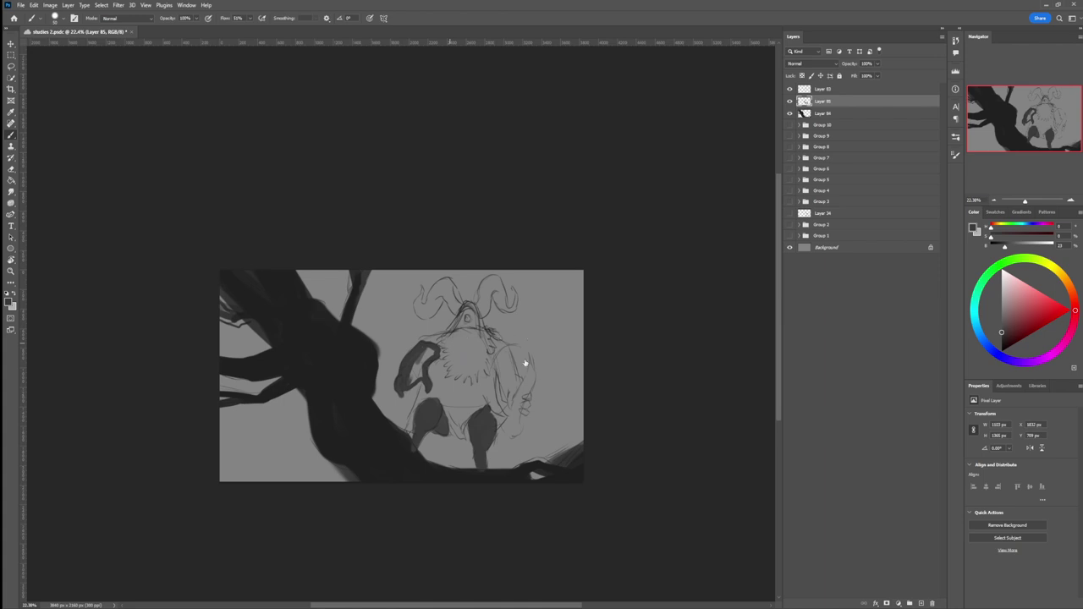
{"action": "mouse_move", "coordinate": [423, 368]}
{"action": "left_mouse_down"}
{"action": "mouse_move", "coordinate": [406, 367]}
{"action": "mouse_move", "coordinate": [426, 347]}
{"action": "mouse_move", "coordinate": [414, 376]}
{"action": "mouse_move", "coordinate": [421, 370]}
{"action": "left_mouse_up"}
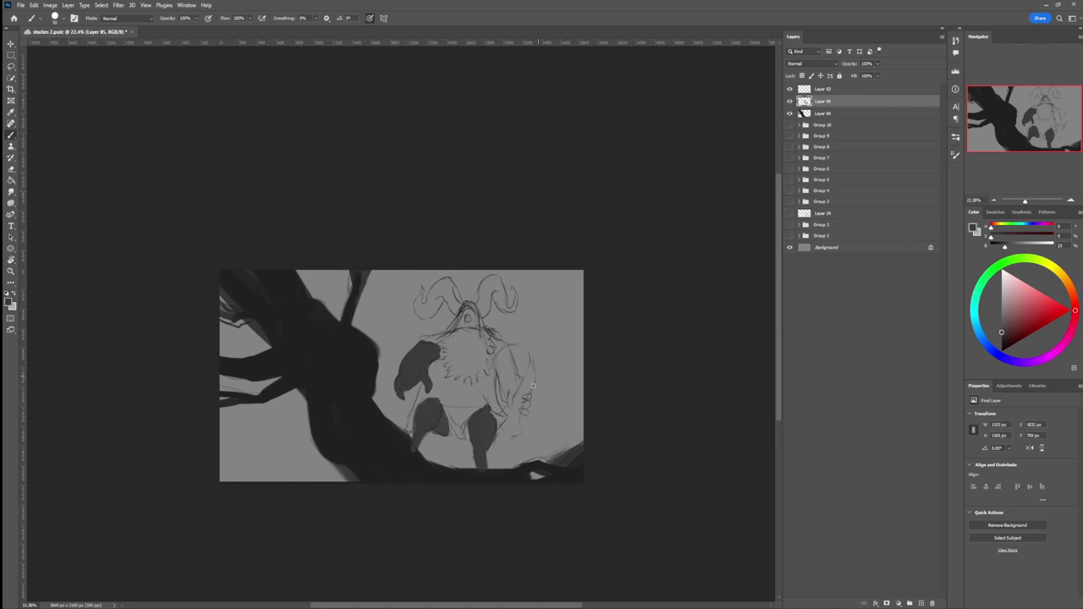
{"action": "mouse_move", "coordinate": [508, 408]}
{"action": "left_mouse_down"}
{"action": "mouse_move", "coordinate": [509, 347]}
{"action": "mouse_move", "coordinate": [495, 362]}
{"action": "mouse_move", "coordinate": [509, 404]}
{"action": "mouse_move", "coordinate": [508, 352]}
{"action": "mouse_move", "coordinate": [525, 397]}
{"action": "left_mouse_up"}
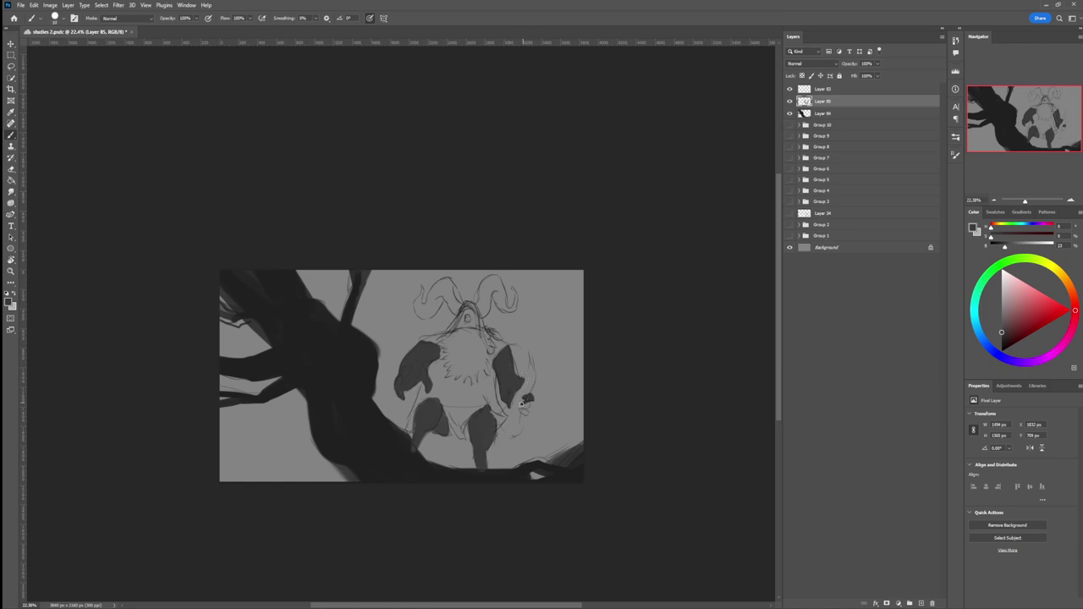
{"action": "left_click_drag", "start_coordinate": [521, 404], "coordinate": [530, 407]}
{"action": "left_click_drag", "start_coordinate": [457, 330], "coordinate": [469, 311]}
{"action": "mouse_move", "coordinate": [480, 306]}
{"action": "left_mouse_down"}
{"action": "mouse_move", "coordinate": [486, 315]}
{"action": "mouse_move", "coordinate": [484, 286]}
{"action": "mouse_move", "coordinate": [499, 283]}
{"action": "mouse_move", "coordinate": [513, 313]}
{"action": "mouse_move", "coordinate": [518, 292]}
{"action": "mouse_move", "coordinate": [508, 308]}
{"action": "mouse_move", "coordinate": [485, 307]}
{"action": "mouse_move", "coordinate": [491, 285]}
{"action": "mouse_move", "coordinate": [479, 308]}
{"action": "mouse_move", "coordinate": [445, 294]}
{"action": "mouse_move", "coordinate": [415, 315]}
{"action": "mouse_move", "coordinate": [421, 292]}
{"action": "mouse_move", "coordinate": [423, 318]}
{"action": "mouse_move", "coordinate": [442, 291]}
{"action": "mouse_move", "coordinate": [457, 306]}
{"action": "mouse_move", "coordinate": [449, 286]}
{"action": "mouse_move", "coordinate": [433, 288]}
{"action": "mouse_move", "coordinate": [425, 309]}
{"action": "mouse_move", "coordinate": [419, 300]}
{"action": "mouse_move", "coordinate": [447, 285]}
{"action": "mouse_move", "coordinate": [488, 300]}
{"action": "left_mouse_up"}
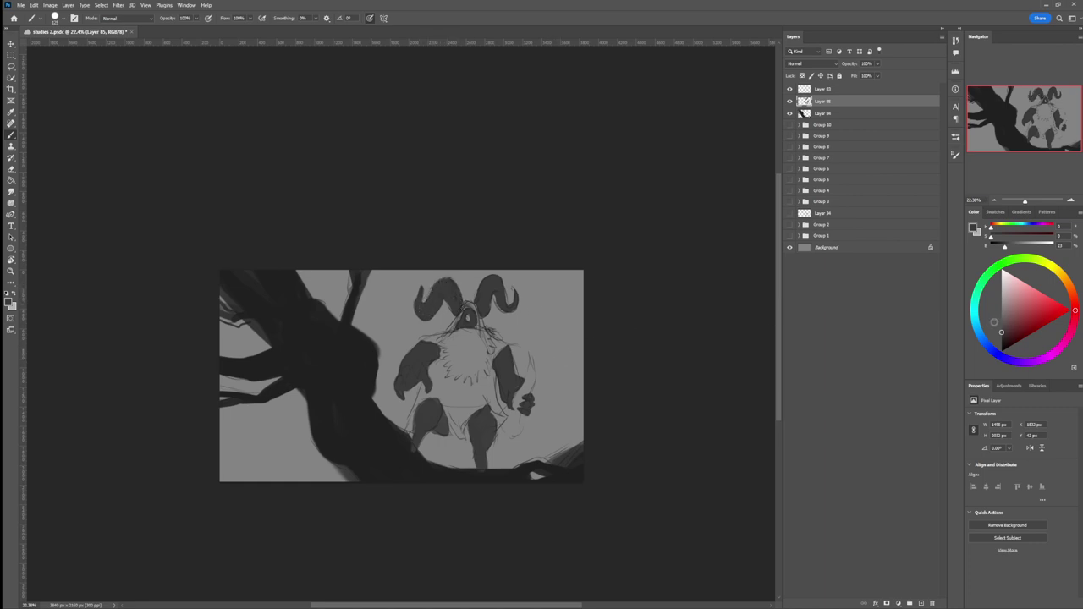
Pick a 35% brightness grey and, on a new layer above the sketch, paint the hood, shoulder drape and cloth edges
{"action": "left_click", "coordinate": [1002, 322]}
{"action": "left_click", "coordinate": [826, 89]}
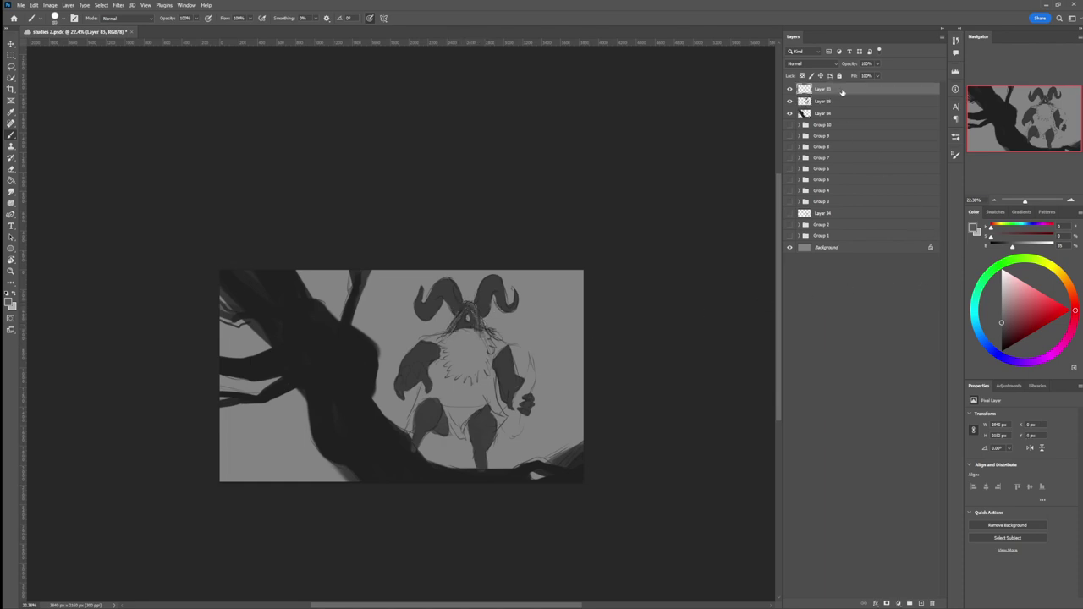
{"action": "key", "text": "ctrl+shift+alt+n"}
{"action": "left_click_drag", "start_coordinate": [460, 313], "coordinate": [453, 325]}
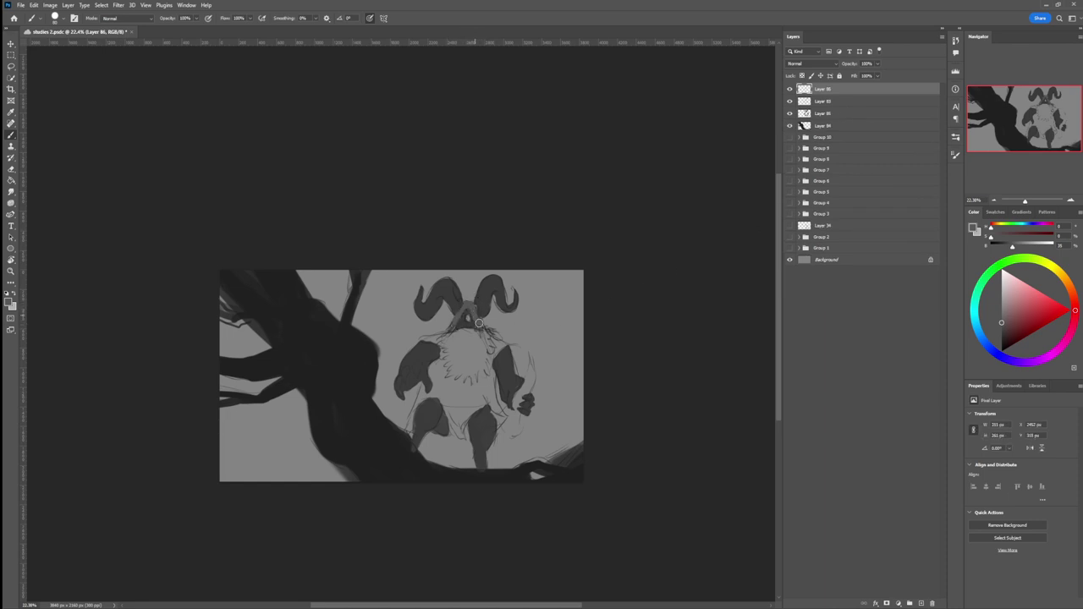
{"action": "mouse_move", "coordinate": [488, 338]}
{"action": "left_mouse_down"}
{"action": "mouse_move", "coordinate": [436, 338]}
{"action": "mouse_move", "coordinate": [454, 315]}
{"action": "mouse_move", "coordinate": [422, 341]}
{"action": "left_mouse_up"}
{"action": "mouse_move", "coordinate": [445, 337]}
{"action": "left_mouse_down"}
{"action": "mouse_move", "coordinate": [443, 351]}
{"action": "mouse_move", "coordinate": [406, 430]}
{"action": "mouse_move", "coordinate": [420, 397]}
{"action": "mouse_move", "coordinate": [436, 397]}
{"action": "mouse_move", "coordinate": [463, 452]}
{"action": "mouse_move", "coordinate": [470, 414]}
{"action": "mouse_move", "coordinate": [497, 395]}
{"action": "mouse_move", "coordinate": [469, 414]}
{"action": "mouse_move", "coordinate": [525, 389]}
{"action": "left_mouse_up"}
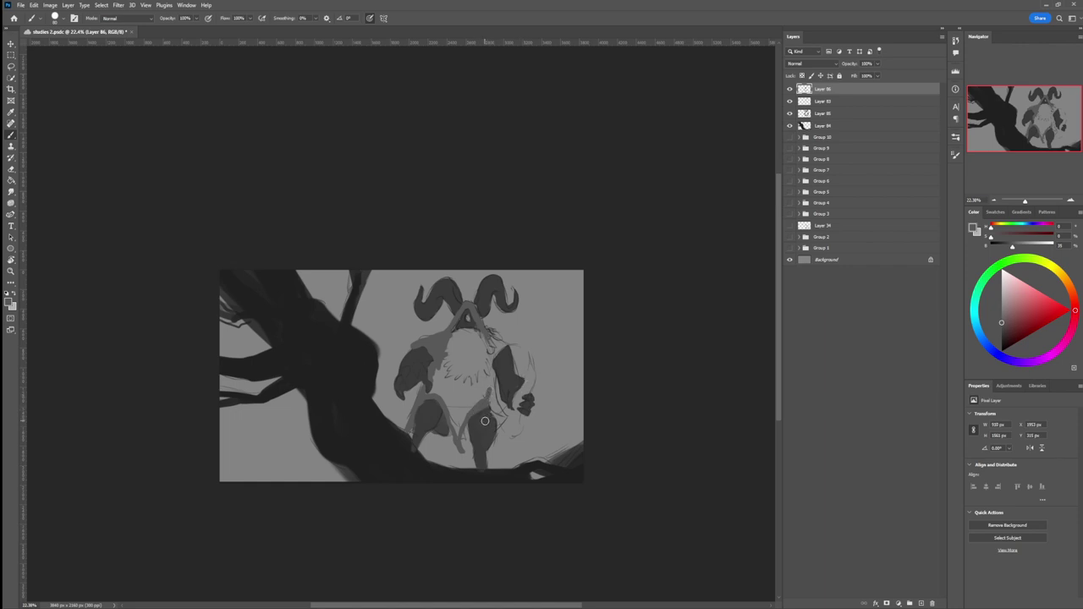
Fill the rest of the tunic and pointed hem with the mid-grey around the chest, and save the document
{"action": "left_click", "coordinate": [481, 423], "text": "alt"}
{"action": "left_click", "coordinate": [483, 405], "text": "alt"}
{"action": "mouse_move", "coordinate": [493, 376]}
{"action": "left_mouse_down"}
{"action": "mouse_move", "coordinate": [501, 422]}
{"action": "mouse_move", "coordinate": [489, 333]}
{"action": "mouse_move", "coordinate": [513, 345]}
{"action": "mouse_move", "coordinate": [505, 350]}
{"action": "left_mouse_up"}
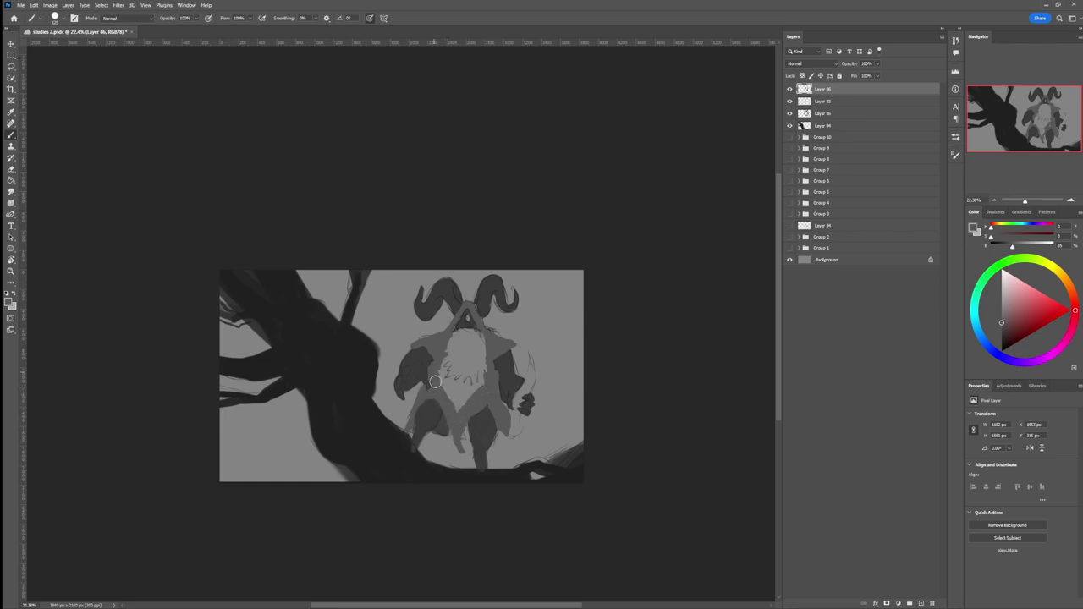
{"action": "mouse_move", "coordinate": [439, 386]}
{"action": "left_mouse_down"}
{"action": "mouse_move", "coordinate": [453, 399]}
{"action": "mouse_move", "coordinate": [481, 389]}
{"action": "left_mouse_up"}
{"action": "key", "text": "ctrl+s"}
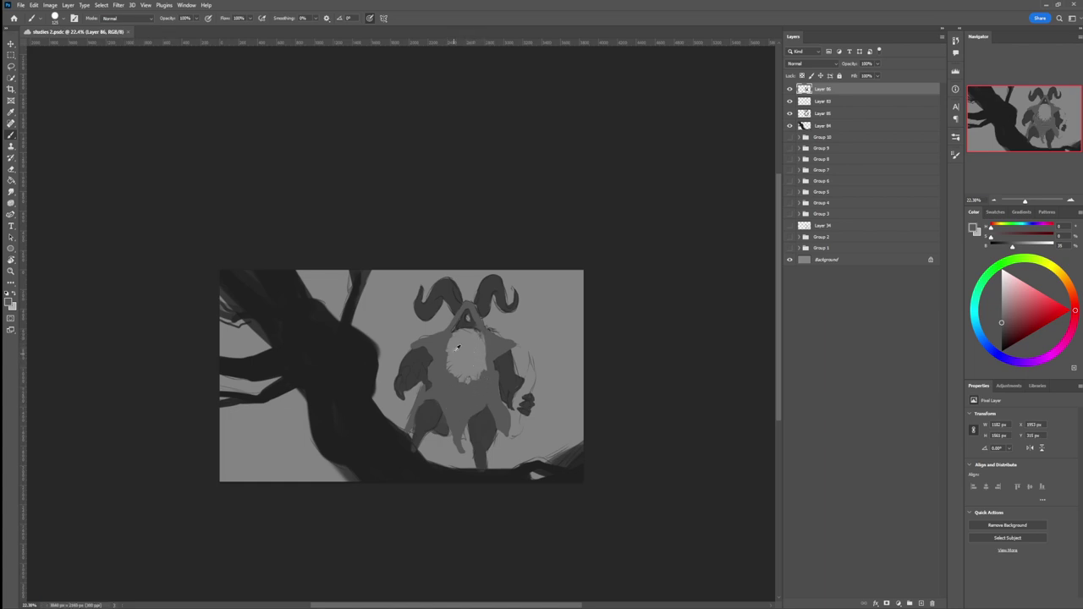
Sample the dark grey from the arm and paint a ragged fur ring around the light chest area
{"action": "left_click", "coordinate": [429, 354], "text": "alt"}
{"action": "left_click_drag", "start_coordinate": [459, 333], "coordinate": [456, 332]}
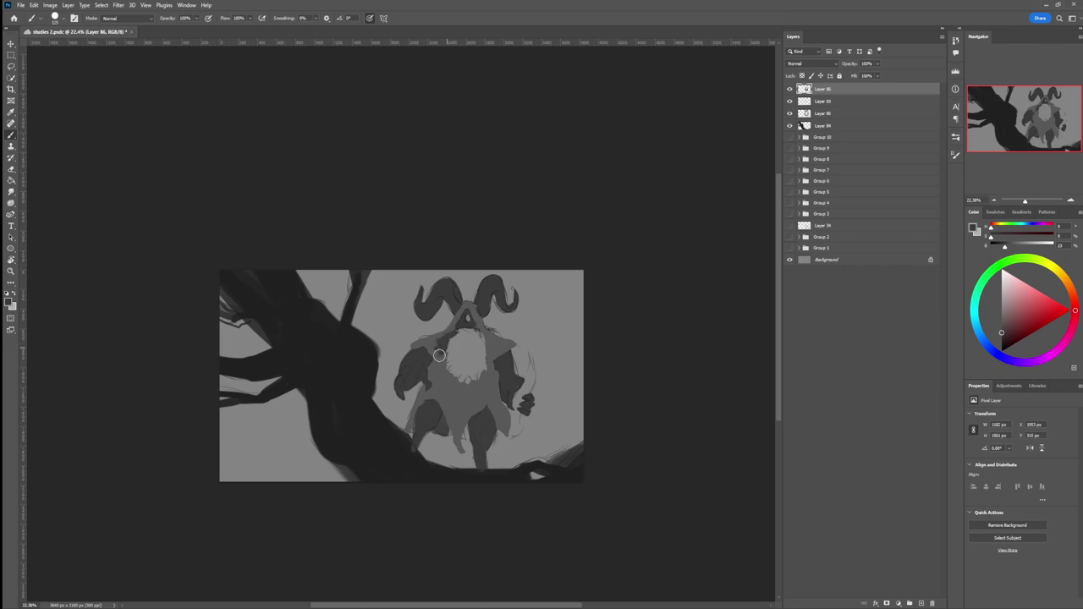
{"action": "mouse_move", "coordinate": [447, 348]}
{"action": "left_mouse_down"}
{"action": "mouse_move", "coordinate": [451, 382]}
{"action": "mouse_move", "coordinate": [463, 373]}
{"action": "mouse_move", "coordinate": [461, 387]}
{"action": "mouse_move", "coordinate": [478, 382]}
{"action": "mouse_move", "coordinate": [490, 367]}
{"action": "mouse_move", "coordinate": [480, 334]}
{"action": "mouse_move", "coordinate": [493, 345]}
{"action": "mouse_move", "coordinate": [515, 334]}
{"action": "mouse_move", "coordinate": [491, 340]}
{"action": "mouse_move", "coordinate": [485, 372]}
{"action": "mouse_move", "coordinate": [483, 343]}
{"action": "left_mouse_up"}
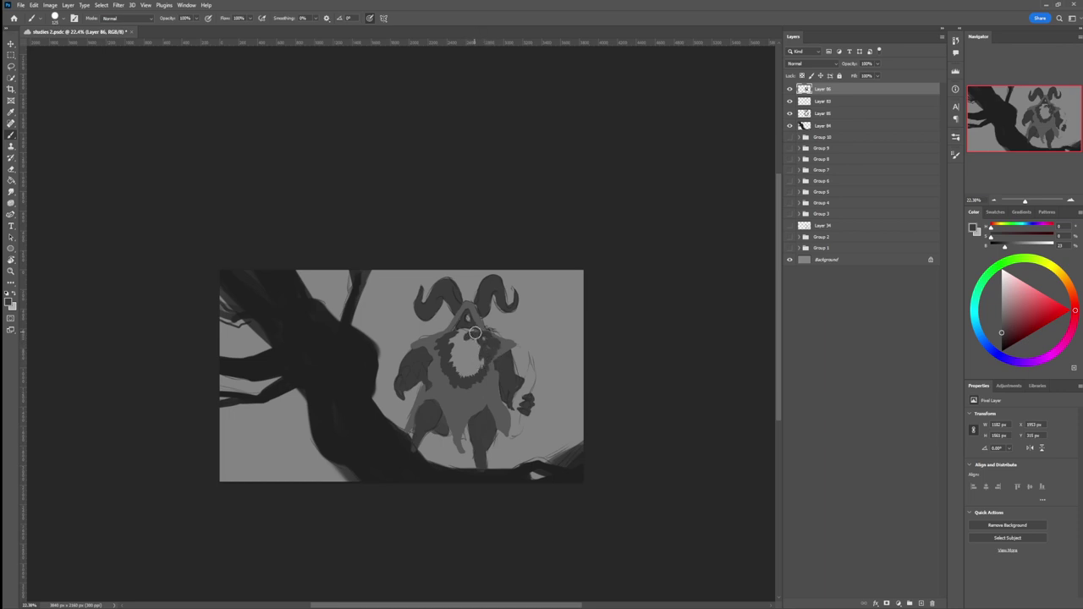
Fill the creature's light chest area with the dark grey, and paint lighter beard strands over it with a grey sampled from the hood
{"action": "mouse_move", "coordinate": [463, 334]}
{"action": "left_mouse_down"}
{"action": "mouse_move", "coordinate": [454, 365]}
{"action": "mouse_move", "coordinate": [467, 372]}
{"action": "mouse_move", "coordinate": [485, 354]}
{"action": "mouse_move", "coordinate": [485, 338]}
{"action": "mouse_move", "coordinate": [462, 355]}
{"action": "mouse_move", "coordinate": [478, 356]}
{"action": "mouse_move", "coordinate": [450, 341]}
{"action": "mouse_move", "coordinate": [465, 332]}
{"action": "left_mouse_up"}
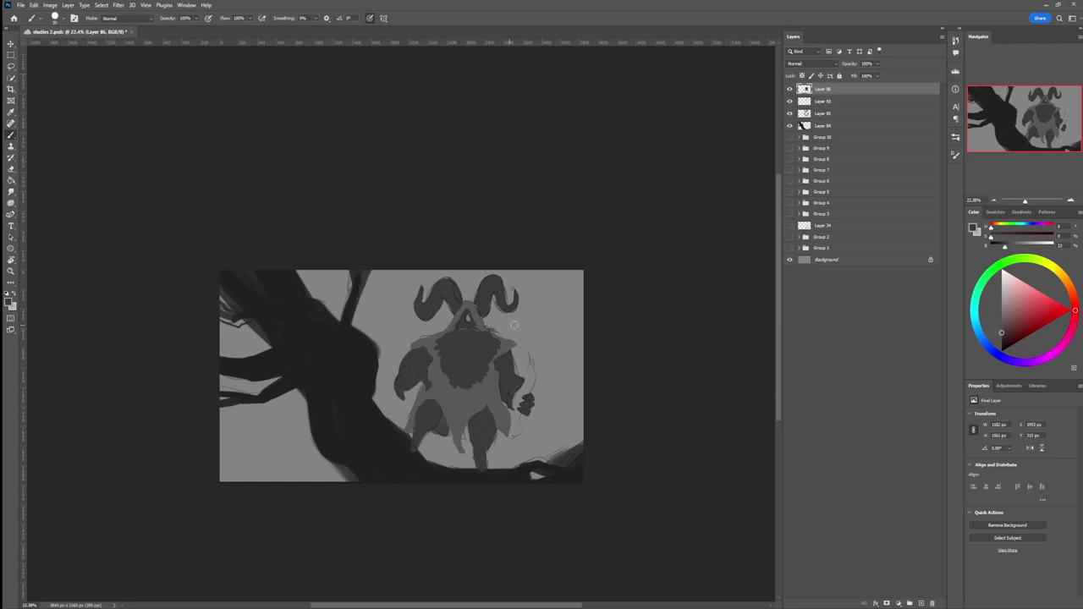
{"action": "left_click", "coordinate": [464, 326], "text": "alt"}
{"action": "left_click_drag", "start_coordinate": [465, 339], "coordinate": [461, 338]}
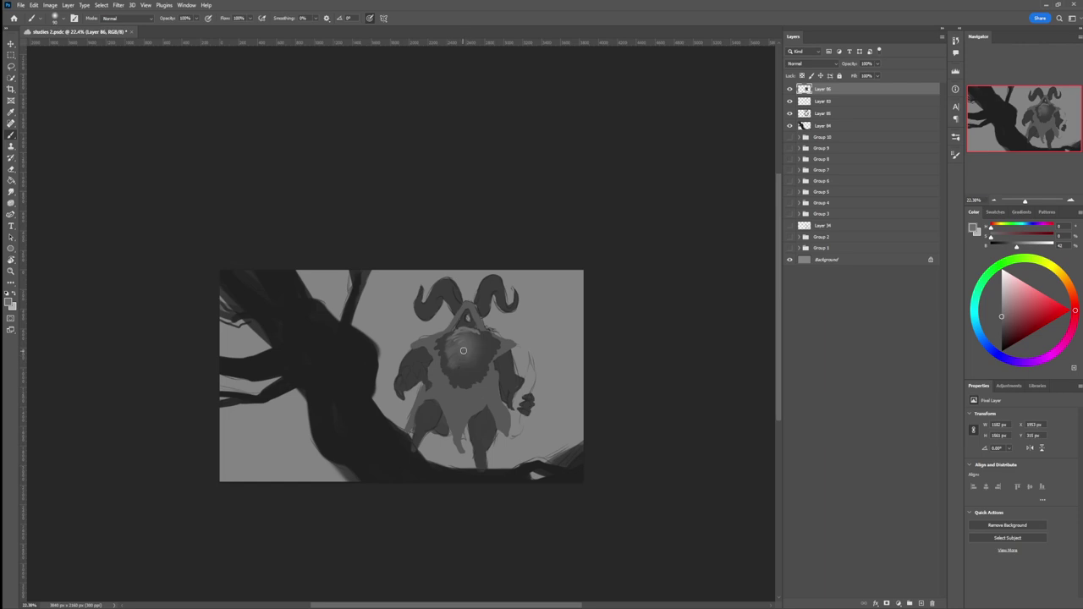
{"action": "mouse_move", "coordinate": [464, 350]}
{"action": "left_mouse_down"}
{"action": "mouse_move", "coordinate": [464, 368]}
{"action": "mouse_move", "coordinate": [473, 358]}
{"action": "left_mouse_up"}
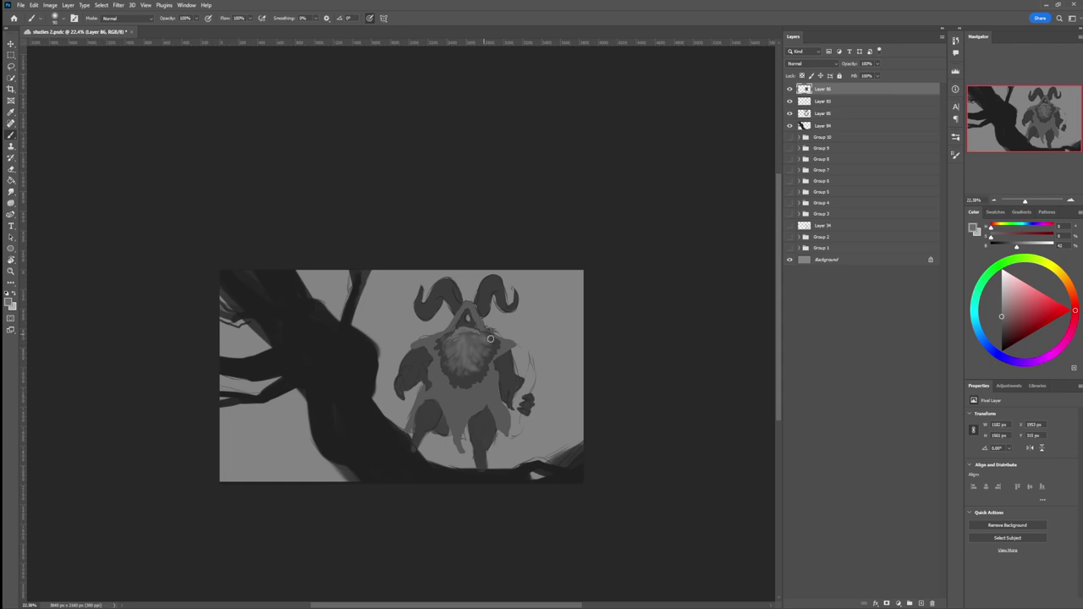
Pick a lighter grey and paint small curly highlights across the creature's shaggy beard
{"action": "left_click", "coordinate": [1003, 295]}
{"action": "mouse_move", "coordinate": [469, 336]}
{"action": "left_mouse_down"}
{"action": "mouse_move", "coordinate": [452, 349]}
{"action": "mouse_move", "coordinate": [475, 336]}
{"action": "mouse_move", "coordinate": [467, 358]}
{"action": "mouse_move", "coordinate": [453, 356]}
{"action": "mouse_move", "coordinate": [491, 304]}
{"action": "mouse_move", "coordinate": [469, 378]}
{"action": "mouse_move", "coordinate": [446, 371]}
{"action": "left_mouse_up"}
{"action": "key", "text": "["}
{"action": "key", "text": "["}
{"action": "key", "text": "["}
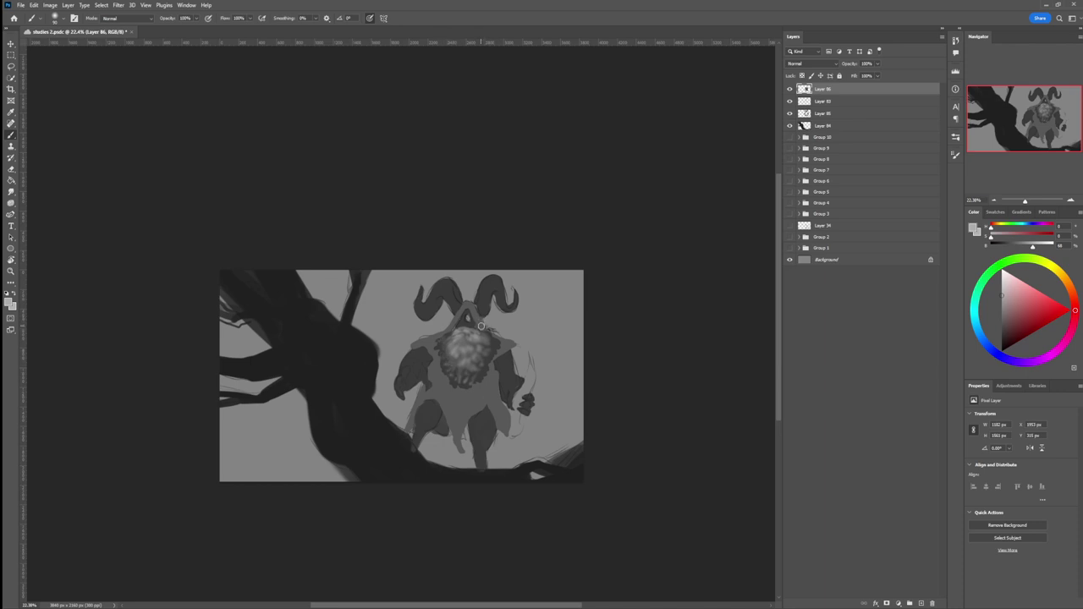
Sample the 35% brightness grey from the tunic and paint the curved blade rising above the creature's fist
{"action": "key", "text": "z"}
{"action": "left_click_drag", "start_coordinate": [477, 383], "coordinate": [531, 364]}
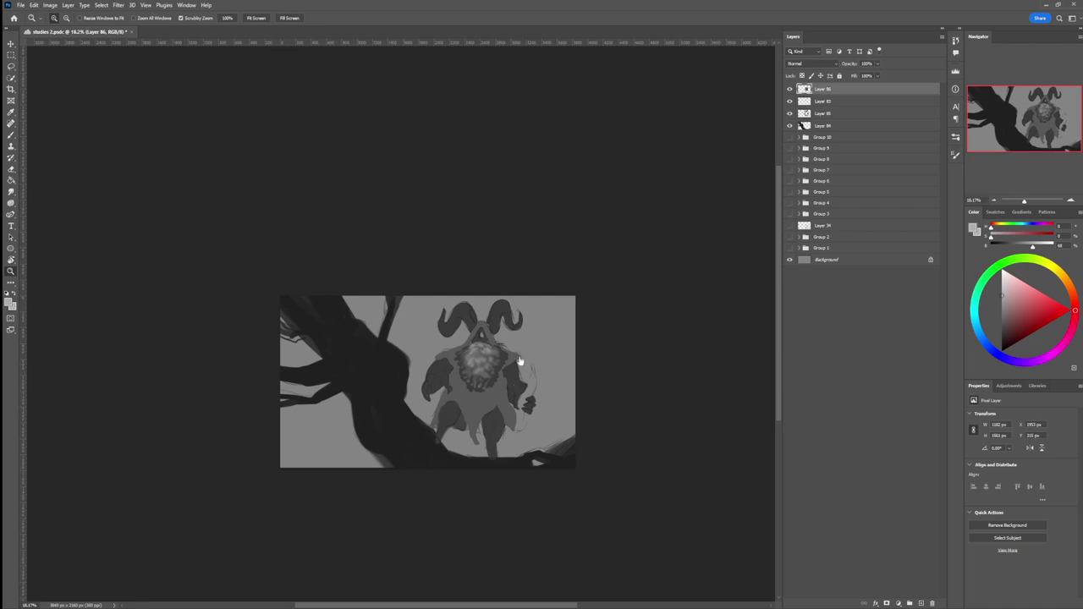
{"action": "key", "text": "b"}
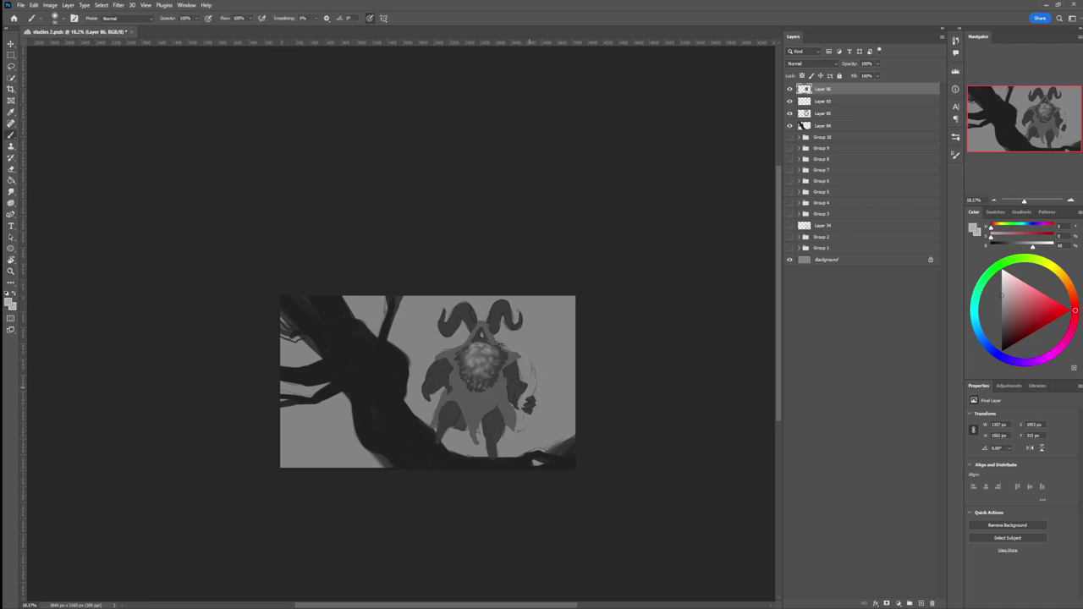
{"action": "left_click", "coordinate": [502, 394], "text": "alt"}
{"action": "left_click_drag", "start_coordinate": [531, 376], "coordinate": [526, 391]}
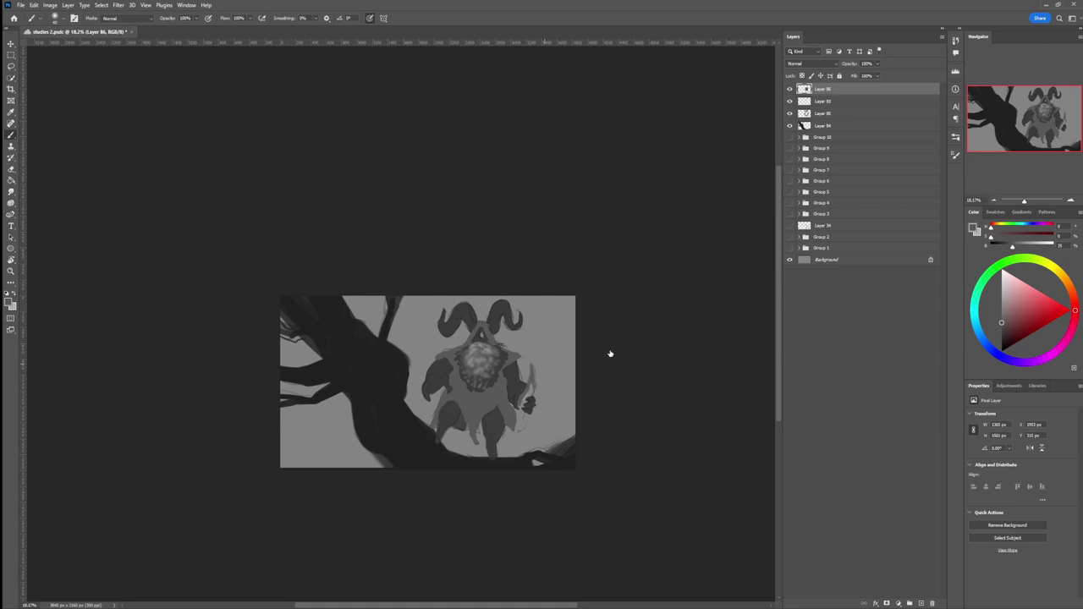
Switch brushes, paint the shape below the fist with the sampled dark grey, and add lighter grey highlights to the arms and hood
{"action": "key", "text": "."}
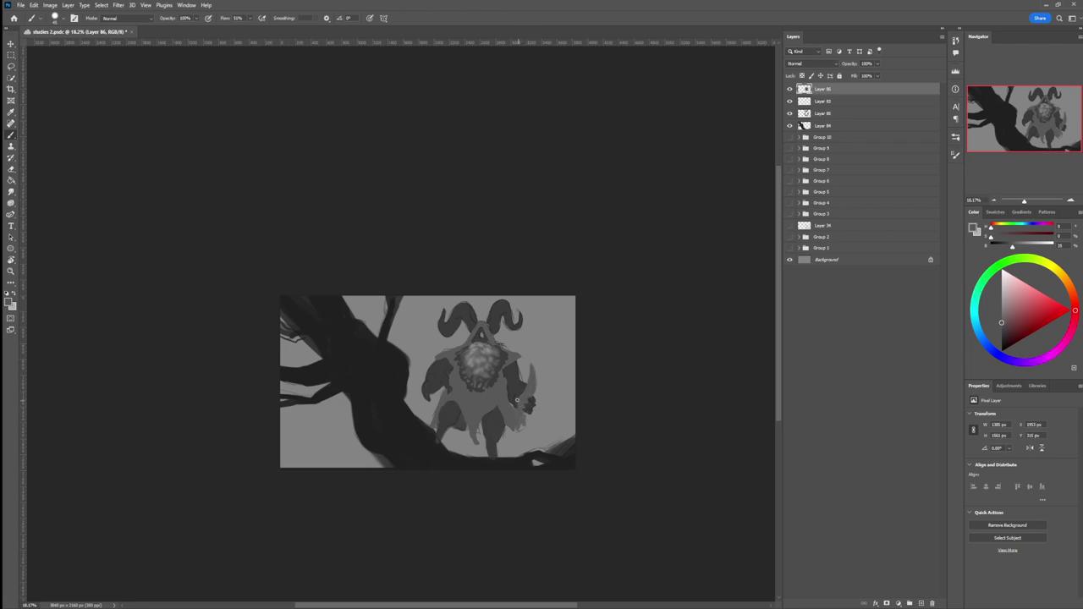
{"action": "left_click", "coordinate": [516, 400], "text": "alt"}
{"action": "mouse_move", "coordinate": [520, 422]}
{"action": "left_mouse_down"}
{"action": "mouse_move", "coordinate": [531, 377]}
{"action": "mouse_move", "coordinate": [522, 431]}
{"action": "left_mouse_up"}
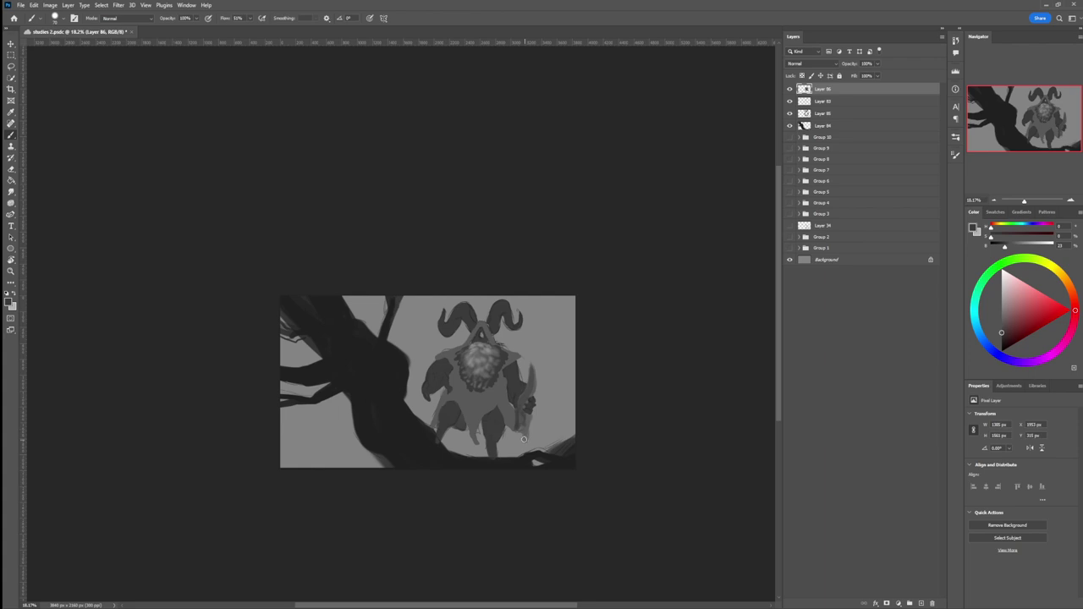
{"action": "mouse_move", "coordinate": [513, 436]}
{"action": "left_mouse_down"}
{"action": "mouse_move", "coordinate": [519, 442]}
{"action": "mouse_move", "coordinate": [521, 420]}
{"action": "mouse_move", "coordinate": [528, 427]}
{"action": "left_mouse_up"}
{"action": "left_click", "coordinate": [1001, 298]}
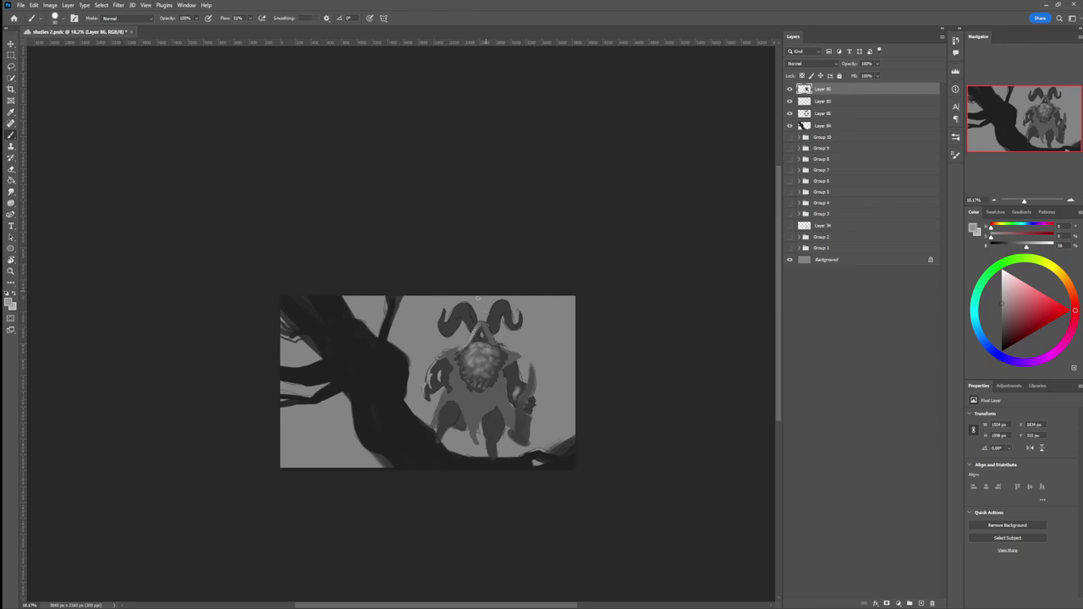
Pick a 19% brightness dark grey and shade the tunic beneath the beard with a larger brush
{"action": "left_click", "coordinate": [1001, 335]}
{"action": "key", "text": "bracketright"}
{"action": "key", "text": "bracketright"}
{"action": "key", "text": "bracketright"}
{"action": "key", "text": "bracketright"}
{"action": "key", "text": "bracketright"}
{"action": "key", "text": "bracketright"}
{"action": "left_click_drag", "start_coordinate": [456, 372], "coordinate": [463, 377]}
{"action": "key", "text": "bracketleft"}
{"action": "key", "text": "bracketleft"}
{"action": "key", "text": "bracketright"}
{"action": "key", "text": "bracketright"}
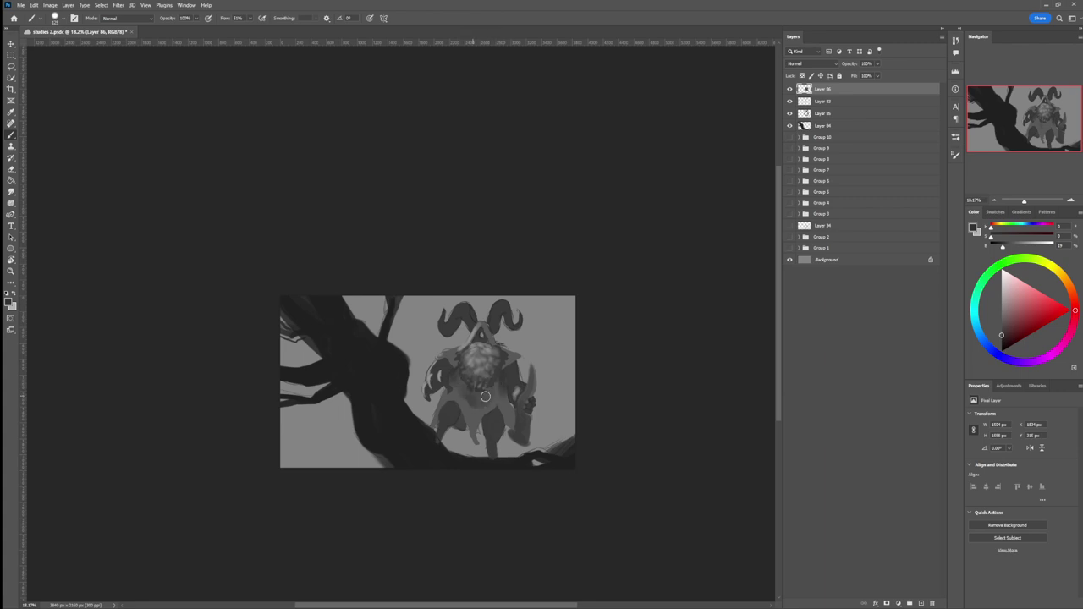
Blend the shadow into the middle of the tunic using greys sampled from the cloth
{"action": "left_click", "coordinate": [472, 407], "text": "alt"}
{"action": "left_click", "coordinate": [474, 404], "text": "alt"}
{"action": "left_click", "coordinate": [464, 391], "text": "alt"}
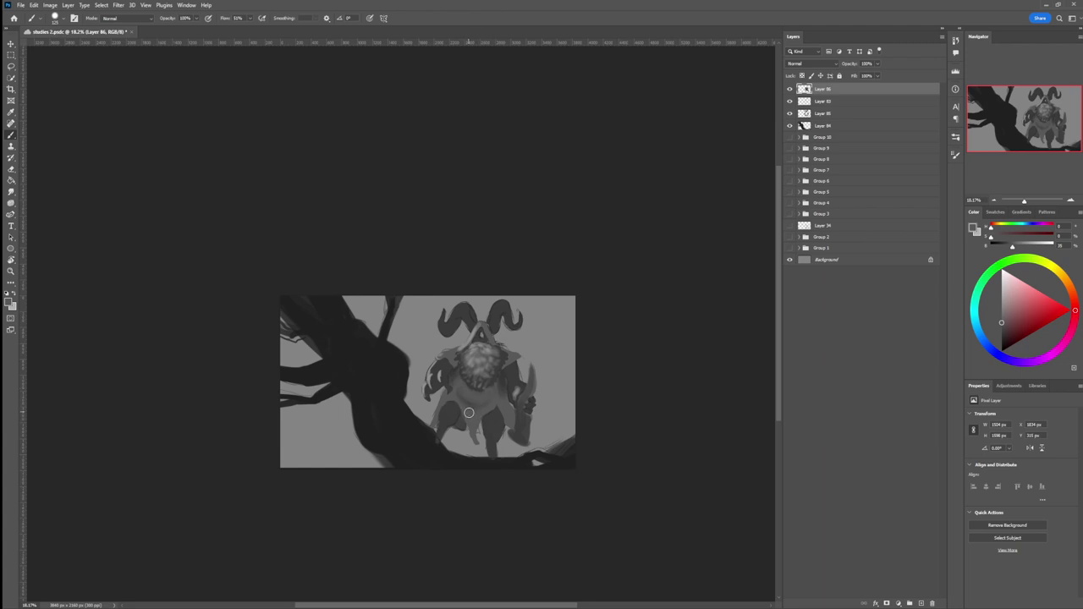
{"action": "left_click", "coordinate": [470, 413], "text": "alt"}
Sample the light grey near the arm and paint highlights along the thigh and the lower leg
{"action": "left_click", "coordinate": [432, 376], "text": "alt"}
{"action": "left_click_drag", "start_coordinate": [446, 407], "coordinate": [440, 417]}
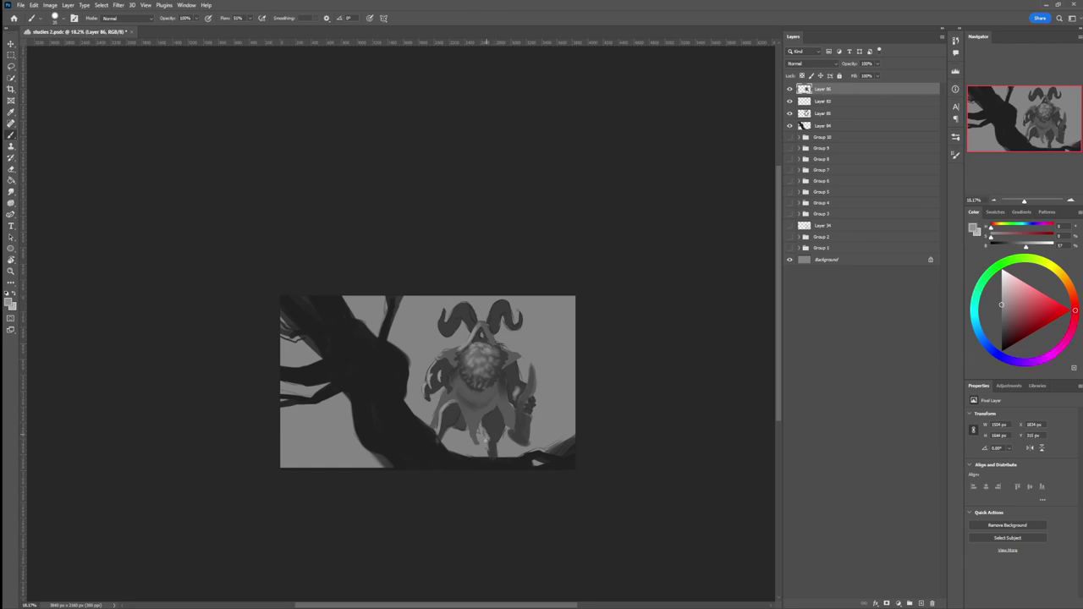
{"action": "left_click_drag", "start_coordinate": [489, 448], "coordinate": [491, 458]}
Pick a near-black grey to shade the legs beneath the hem, and soften the shadows with grey sampled from the tunic
{"action": "left_click", "coordinate": [491, 463], "text": "alt"}
{"action": "left_click", "coordinate": [462, 423], "text": "alt"}
{"action": "left_click", "coordinate": [1002, 341]}
{"action": "mouse_move", "coordinate": [453, 437]}
{"action": "left_mouse_down"}
{"action": "mouse_move", "coordinate": [468, 430]}
{"action": "mouse_move", "coordinate": [442, 447]}
{"action": "mouse_move", "coordinate": [453, 435]}
{"action": "left_mouse_up"}
{"action": "left_click_drag", "start_coordinate": [471, 435], "coordinate": [454, 441]}
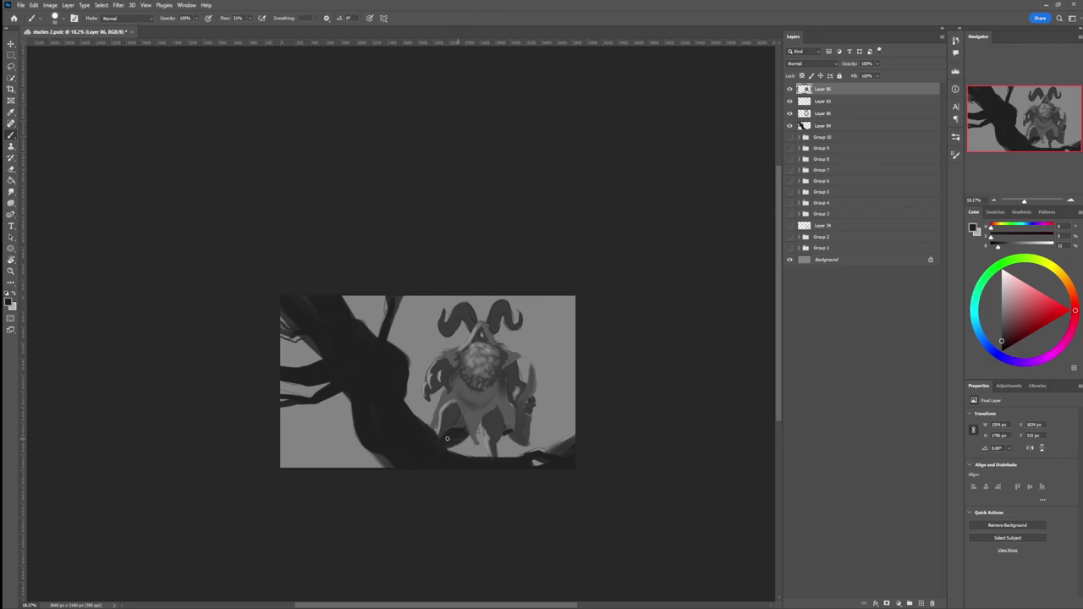
{"action": "left_click", "coordinate": [474, 424], "text": "alt"}
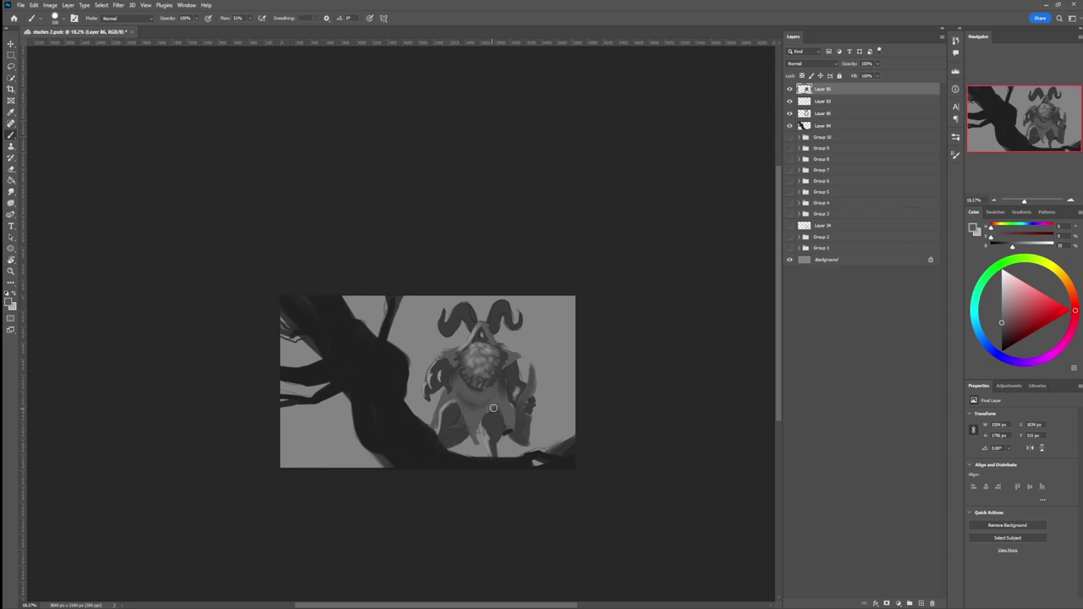
{"action": "left_click", "coordinate": [461, 416], "text": "alt"}
{"action": "left_click", "coordinate": [474, 425], "text": "alt"}
Create a new layer beneath the tree layer and paint a faint mid-grey background stroke beside the fist with a larger brush
{"action": "left_click", "coordinate": [821, 114]}
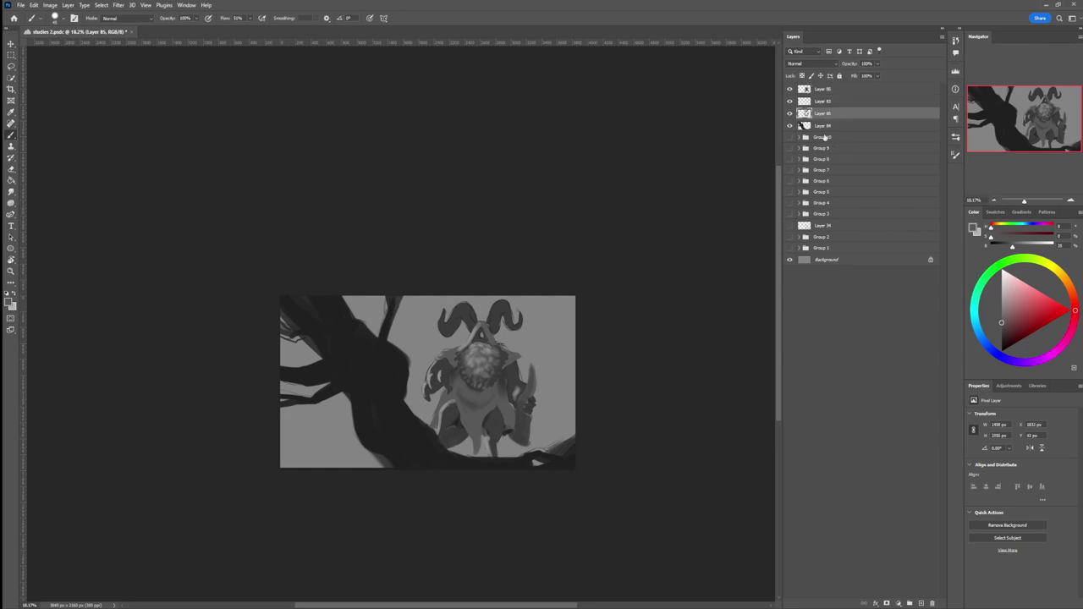
{"action": "left_click", "coordinate": [825, 138]}
{"action": "key", "text": "ctrl+shift+alt+n"}
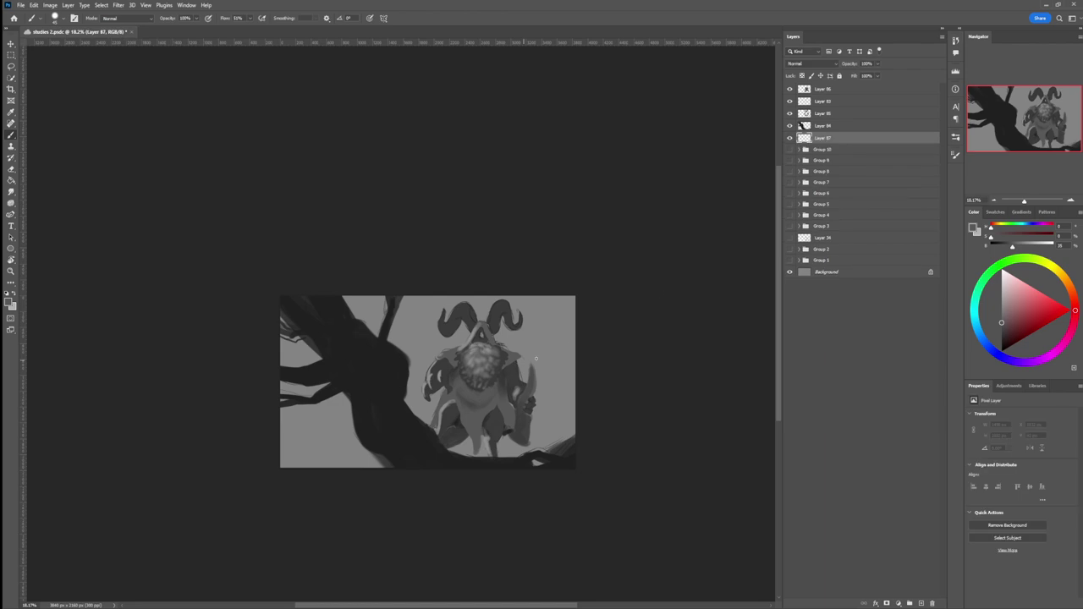
{"action": "left_click", "coordinate": [1002, 308]}
{"action": "key", "text": "bracketright"}
{"action": "key", "text": "bracketright"}
{"action": "key", "text": "bracketright"}
{"action": "key", "text": "bracketright"}
{"action": "key", "text": "bracketright"}
{"action": "key", "text": "bracketright"}
{"action": "key", "text": "bracketright"}
{"action": "key", "text": "bracketright"}
{"action": "mouse_move", "coordinate": [523, 408]}
{"action": "left_mouse_down"}
{"action": "mouse_move", "coordinate": [526, 442]}
{"action": "mouse_move", "coordinate": [546, 403]}
{"action": "left_mouse_up"}
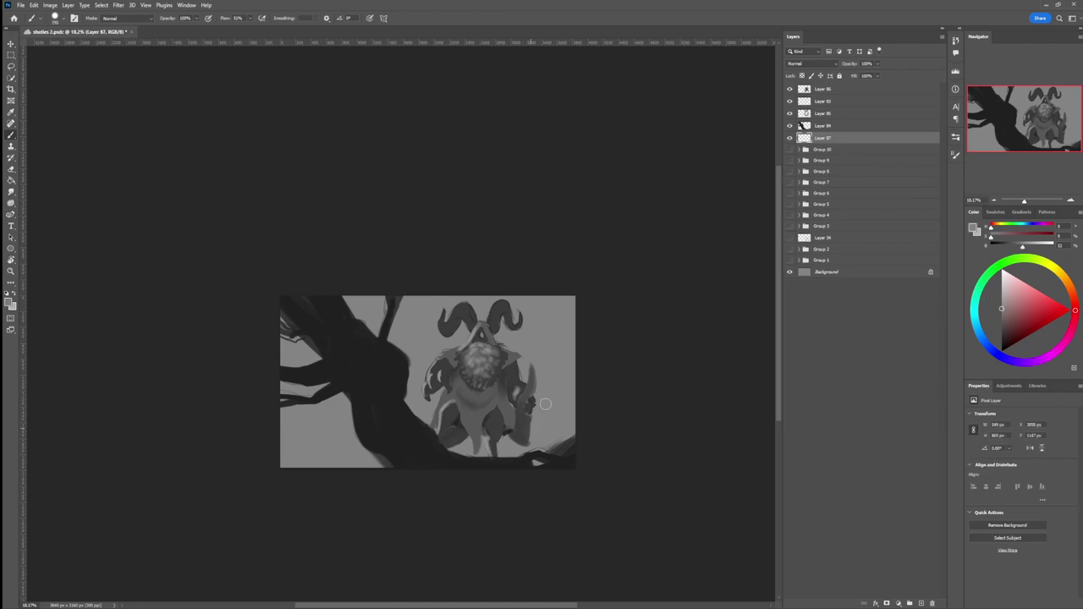
Pick a 39% brightness grey and paint a broad, soft background wash along the canvas's right edge with a much larger brush
{"action": "left_click", "coordinate": [1001, 319]}
{"action": "left_click_drag", "start_coordinate": [549, 355], "coordinate": [522, 429]}
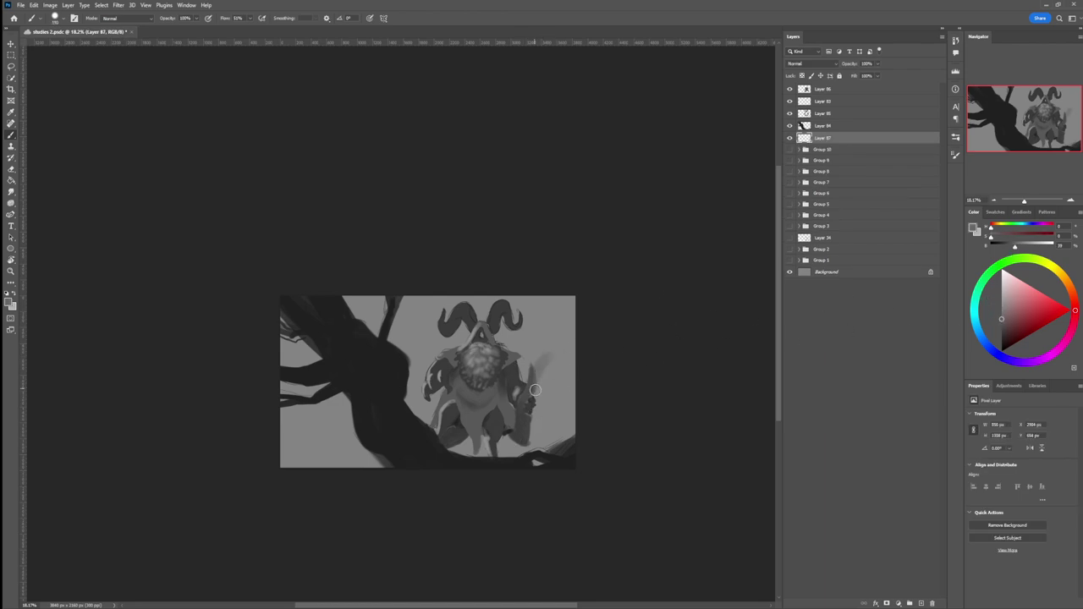
{"action": "key", "text": "ctrl+z"}
{"action": "key", "text": "bracketright"}
{"action": "key", "text": "bracketright"}
{"action": "key", "text": "bracketright"}
{"action": "key", "text": "bracketright"}
{"action": "key", "text": "bracketright"}
{"action": "key", "text": "bracketright"}
{"action": "key", "text": "bracketright"}
{"action": "key", "text": "bracketright"}
{"action": "key", "text": "bracketright"}
{"action": "key", "text": "bracketright"}
{"action": "mouse_move", "coordinate": [557, 453]}
{"action": "left_mouse_down"}
{"action": "mouse_move", "coordinate": [560, 392]}
{"action": "mouse_move", "coordinate": [587, 327]}
{"action": "left_mouse_up"}
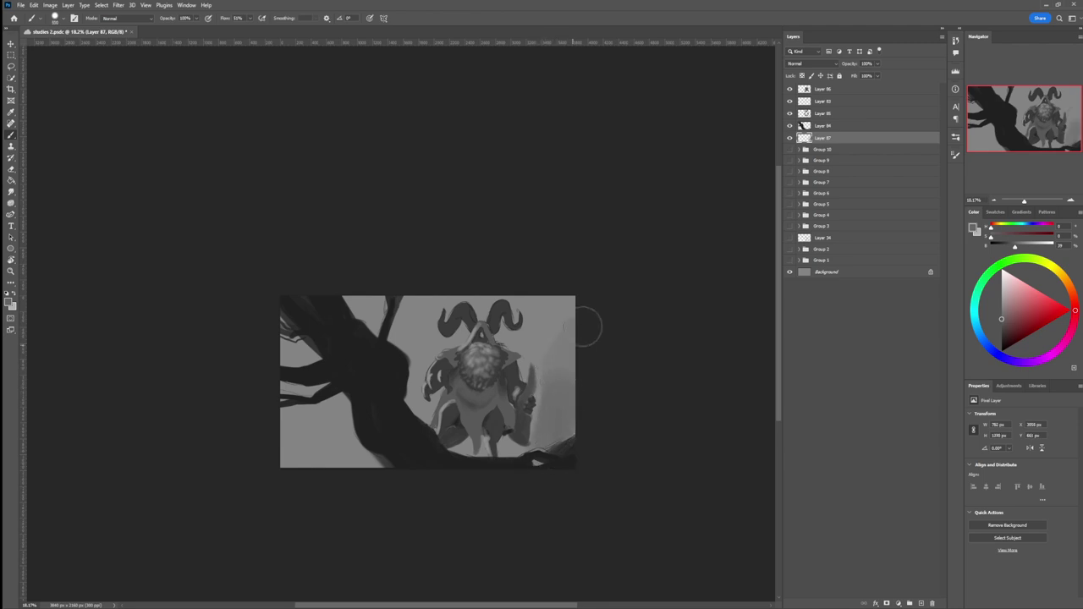
Reduce the brush size and paint faint distant trunks and branches behind the creature's horns and blade
{"action": "key", "text": "bracketleft"}
{"action": "key", "text": "bracketleft"}
{"action": "key", "text": "bracketleft"}
{"action": "key", "text": "bracketleft"}
{"action": "key", "text": "bracketleft"}
{"action": "key", "text": "bracketleft"}
{"action": "key", "text": "bracketleft"}
{"action": "key", "text": "bracketleft"}
{"action": "key", "text": "bracketleft"}
{"action": "key", "text": "bracketleft"}
{"action": "key", "text": "bracketleft"}
{"action": "key", "text": "bracketleft"}
{"action": "key", "text": "bracketleft"}
{"action": "left_click_drag", "start_coordinate": [553, 388], "coordinate": [548, 281]}
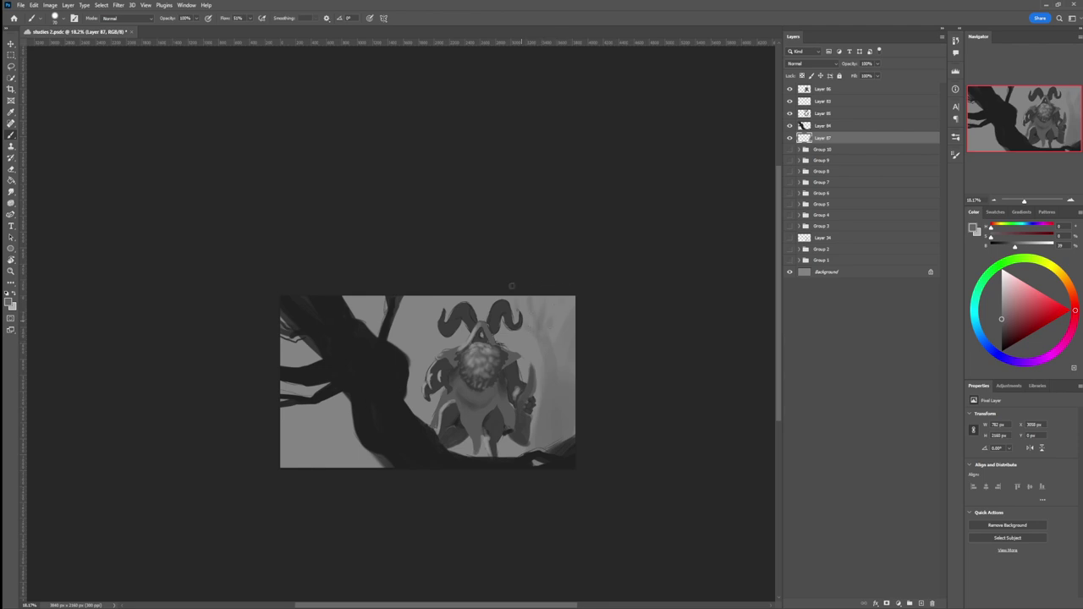
{"action": "mouse_move", "coordinate": [482, 380]}
{"action": "left_mouse_down"}
{"action": "mouse_move", "coordinate": [547, 315]}
{"action": "mouse_move", "coordinate": [519, 347]}
{"action": "mouse_move", "coordinate": [572, 308]}
{"action": "mouse_move", "coordinate": [512, 346]}
{"action": "mouse_move", "coordinate": [519, 306]}
{"action": "mouse_move", "coordinate": [510, 339]}
{"action": "mouse_move", "coordinate": [523, 345]}
{"action": "mouse_move", "coordinate": [454, 455]}
{"action": "left_mouse_up"}
Enlarge the brush and paint a broad grey background wash below the branches in the canvas's lower-left area
{"action": "key", "text": "bracketright"}
{"action": "key", "text": "bracketright"}
{"action": "key", "text": "bracketright"}
{"action": "key", "text": "bracketright"}
{"action": "key", "text": "bracketright"}
{"action": "key", "text": "bracketright"}
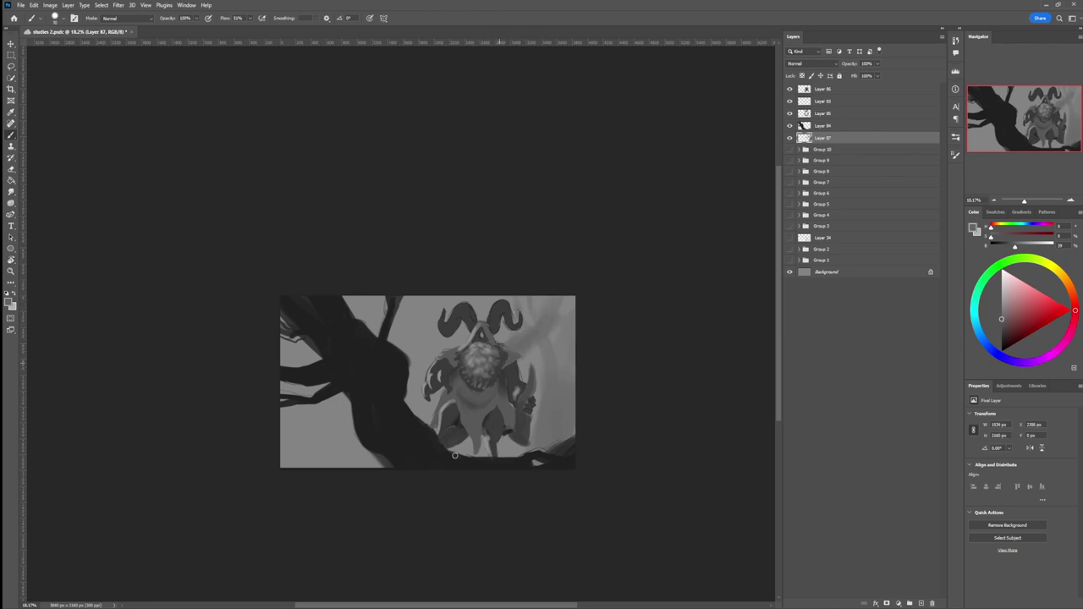
{"action": "key", "text": "bracketright"}
{"action": "key", "text": "bracketright"}
{"action": "key", "text": "bracketright"}
{"action": "key", "text": "bracketright"}
{"action": "key", "text": "bracketright"}
{"action": "key", "text": "bracketright"}
{"action": "key", "text": "bracketright"}
{"action": "key", "text": "bracketright"}
{"action": "key", "text": "bracketright"}
{"action": "key", "text": "bracketright"}
{"action": "key", "text": "bracketright"}
{"action": "key", "text": "bracketright"}
{"action": "key", "text": "bracketright"}
{"action": "key", "text": "bracketright"}
{"action": "key", "text": "bracketright"}
{"action": "key", "text": "bracketright"}
{"action": "key", "text": "bracketright"}
{"action": "key", "text": "bracketright"}
{"action": "key", "text": "bracketright"}
{"action": "key", "text": "bracketright"}
{"action": "mouse_move", "coordinate": [324, 467]}
{"action": "left_mouse_down"}
{"action": "mouse_move", "coordinate": [315, 502]}
{"action": "mouse_move", "coordinate": [367, 497]}
{"action": "mouse_move", "coordinate": [376, 459]}
{"action": "mouse_move", "coordinate": [353, 382]}
{"action": "left_mouse_up"}
Reduce the brush size and paint faint vertical trunks behind the branches on the canvas's left side
{"action": "key", "text": "bracketleft"}
{"action": "key", "text": "bracketleft"}
{"action": "key", "text": "bracketleft"}
{"action": "key", "text": "bracketleft"}
{"action": "key", "text": "bracketleft"}
{"action": "key", "text": "bracketleft"}
{"action": "key", "text": "bracketleft"}
{"action": "key", "text": "bracketleft"}
{"action": "key", "text": "bracketleft"}
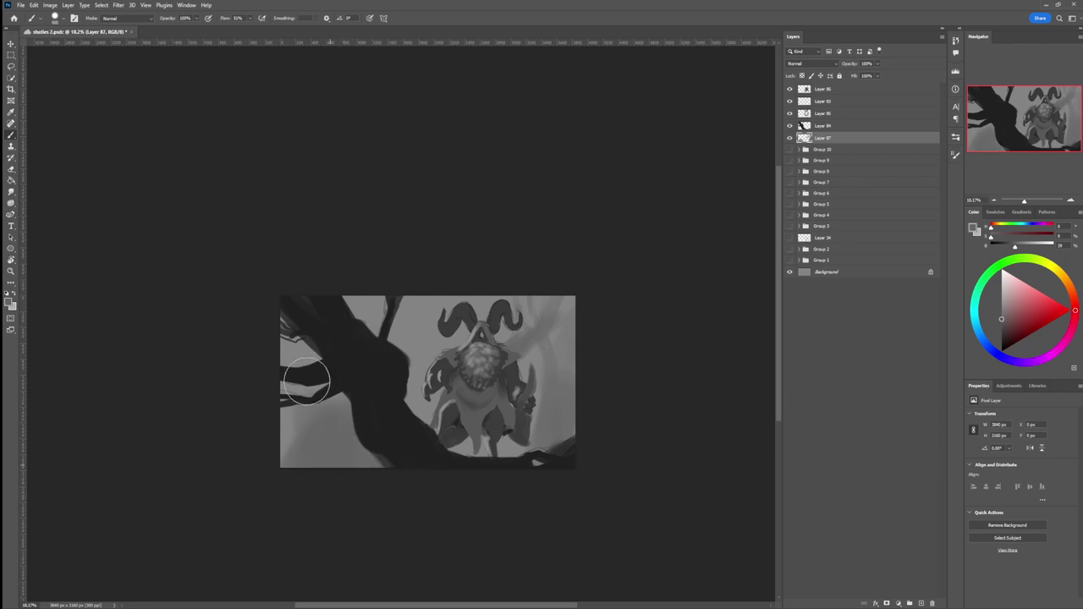
{"action": "key", "text": "bracketleft"}
{"action": "key", "text": "bracketleft"}
{"action": "key", "text": "bracketleft"}
{"action": "key", "text": "bracketleft"}
{"action": "key", "text": "bracketleft"}
{"action": "key", "text": "bracketleft"}
{"action": "mouse_move", "coordinate": [317, 474]}
{"action": "left_mouse_down"}
{"action": "mouse_move", "coordinate": [311, 339]}
{"action": "mouse_move", "coordinate": [301, 367]}
{"action": "left_mouse_up"}
{"action": "key", "text": "bracketleft"}
{"action": "key", "text": "bracketleft"}
{"action": "key", "text": "bracketleft"}
{"action": "key", "text": "bracketleft"}
{"action": "key", "text": "bracketleft"}
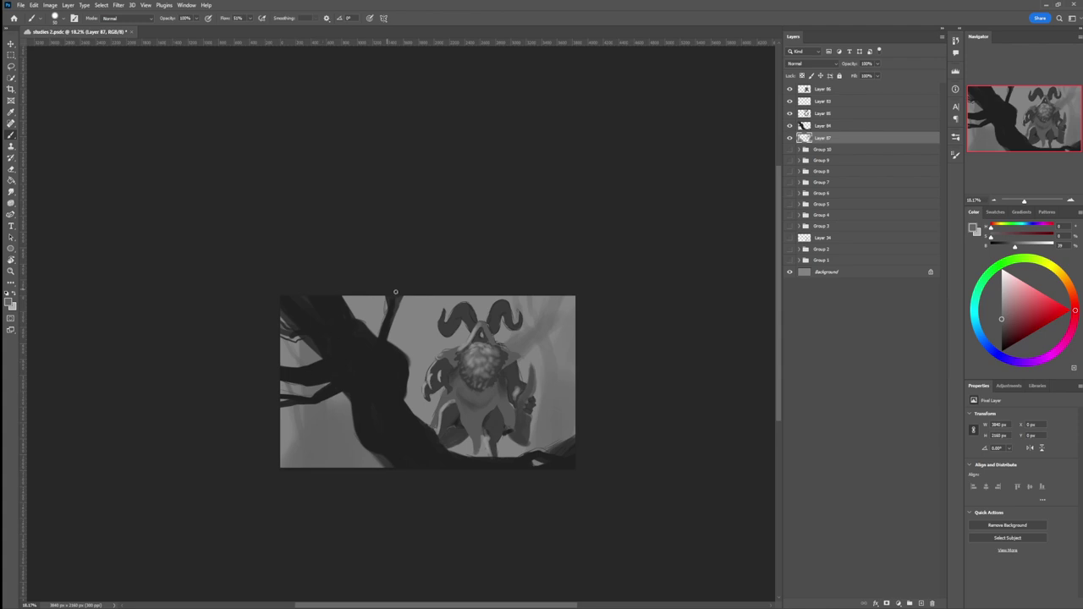
{"action": "left_click_drag", "start_coordinate": [294, 433], "coordinate": [289, 442]}
Paint soft grey tone and faint branches in the background between the twisted tree and the creature
{"action": "key", "text": "bracketright"}
{"action": "key", "text": "bracketright"}
{"action": "key", "text": "bracketright"}
{"action": "key", "text": "bracketright"}
{"action": "key", "text": "bracketright"}
{"action": "key", "text": "bracketright"}
{"action": "key", "text": "bracketleft"}
{"action": "key", "text": "bracketleft"}
{"action": "key", "text": "bracketleft"}
{"action": "mouse_move", "coordinate": [407, 354]}
{"action": "left_mouse_down"}
{"action": "mouse_move", "coordinate": [419, 298]}
{"action": "mouse_move", "coordinate": [408, 332]}
{"action": "mouse_move", "coordinate": [391, 308]}
{"action": "mouse_move", "coordinate": [406, 344]}
{"action": "mouse_move", "coordinate": [424, 305]}
{"action": "mouse_move", "coordinate": [420, 324]}
{"action": "mouse_move", "coordinate": [447, 293]}
{"action": "mouse_move", "coordinate": [398, 373]}
{"action": "mouse_move", "coordinate": [465, 289]}
{"action": "mouse_move", "coordinate": [374, 399]}
{"action": "mouse_move", "coordinate": [465, 301]}
{"action": "mouse_move", "coordinate": [382, 390]}
{"action": "left_mouse_up"}
{"action": "key", "text": "bracketleft"}
{"action": "key", "text": "bracketleft"}
{"action": "key", "text": "bracketleft"}
{"action": "key", "text": "bracketright"}
{"action": "key", "text": "bracketright"}
{"action": "key", "text": "bracketright"}
{"action": "key", "text": "bracketright"}
{"action": "key", "text": "bracketright"}
{"action": "key", "text": "bracketright"}
{"action": "key", "text": "bracketright"}
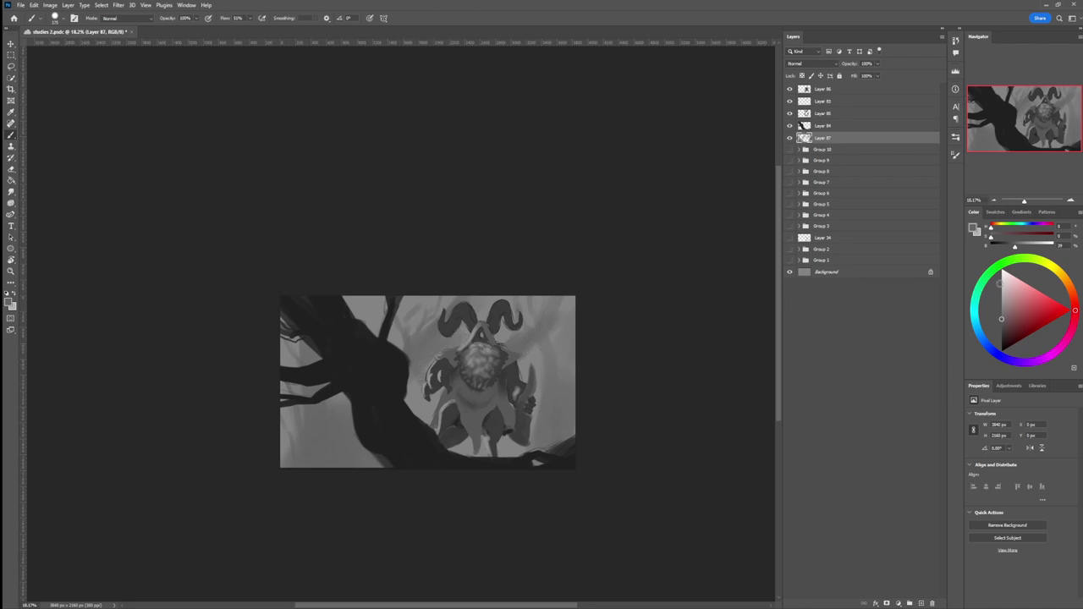
On Layer 86, paint light grey highlights and sampled dark grey shadows along both of the creature's curled horns
{"action": "left_click", "coordinate": [1002, 288]}
{"action": "left_click", "coordinate": [815, 90]}
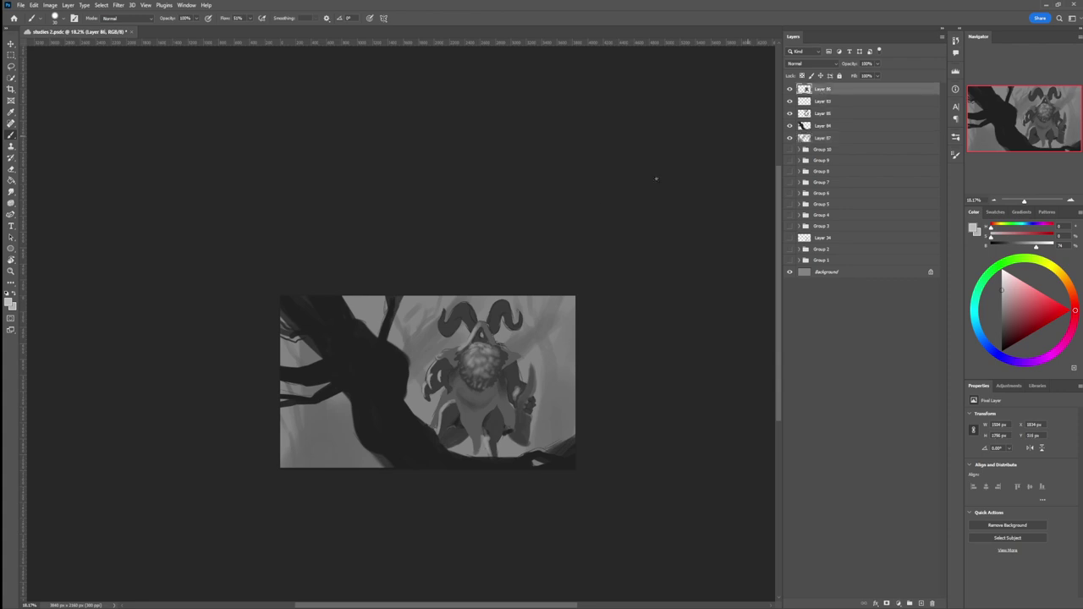
{"action": "left_click_drag", "start_coordinate": [444, 311], "coordinate": [439, 321]}
{"action": "mouse_move", "coordinate": [445, 329]}
{"action": "left_mouse_down"}
{"action": "mouse_move", "coordinate": [462, 303]}
{"action": "mouse_move", "coordinate": [464, 321]}
{"action": "mouse_move", "coordinate": [445, 326]}
{"action": "left_mouse_up"}
{"action": "left_click", "coordinate": [453, 332], "text": "alt"}
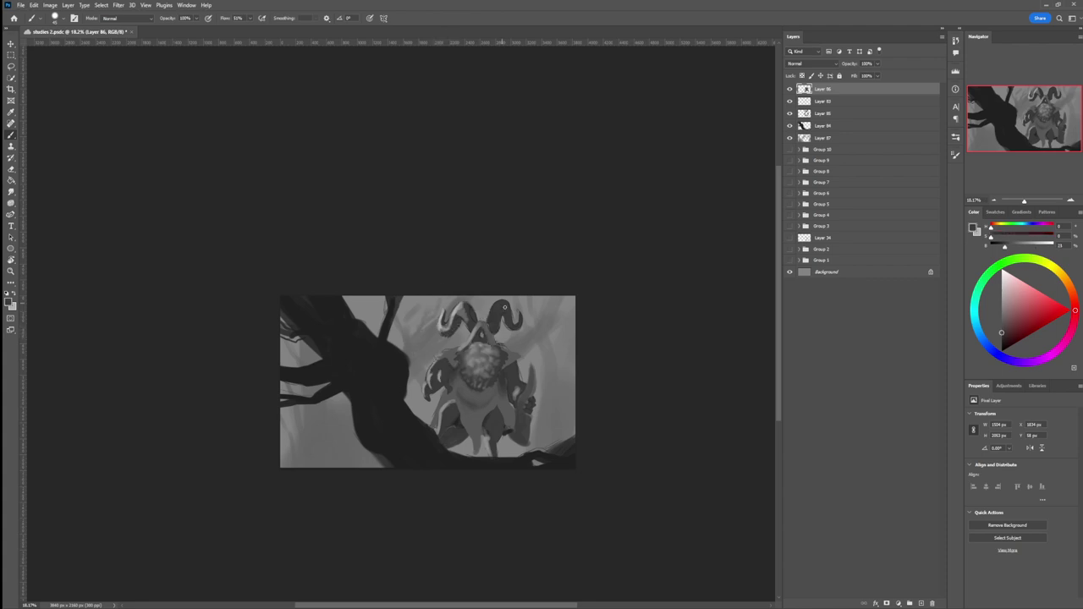
{"action": "left_click", "coordinate": [457, 311], "text": "alt"}
{"action": "left_click_drag", "start_coordinate": [488, 323], "coordinate": [499, 306]}
Switch to a soft round brush and brighten the creature's beard with light grey
{"action": "key", "text": "bracketleft"}
{"action": "key", "text": "bracketleft"}
{"action": "key", "text": "bracketleft"}
{"action": "key", "text": "bracketleft"}
{"action": "left_click", "coordinate": [1003, 289]}
{"action": "left_click", "coordinate": [798, 360]}
{"action": "key", "text": "bracketright"}
{"action": "left_click", "coordinate": [480, 354]}
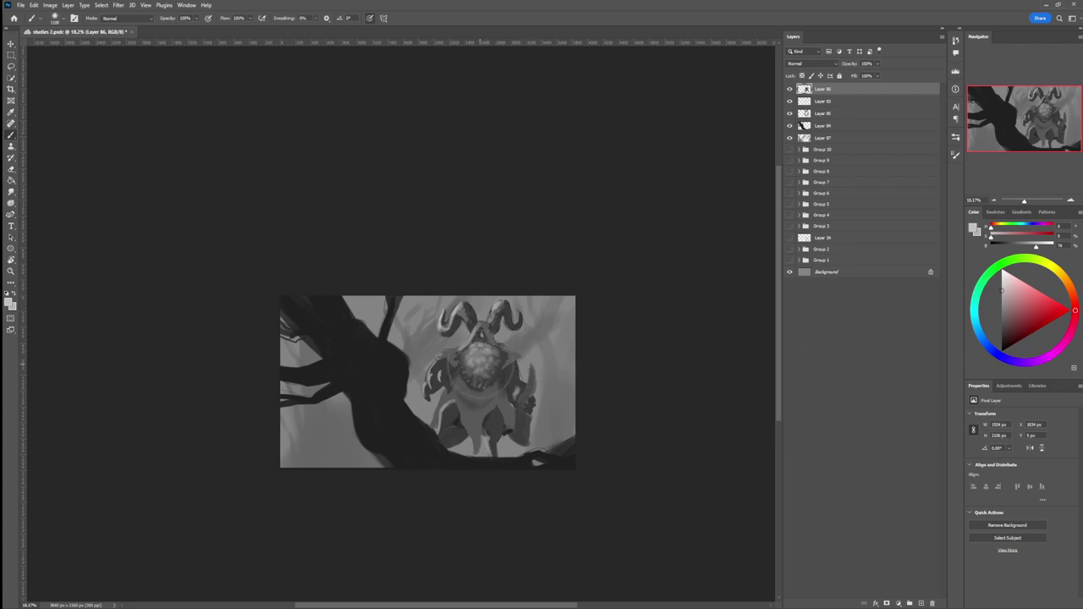
{"action": "left_click", "coordinate": [481, 367]}
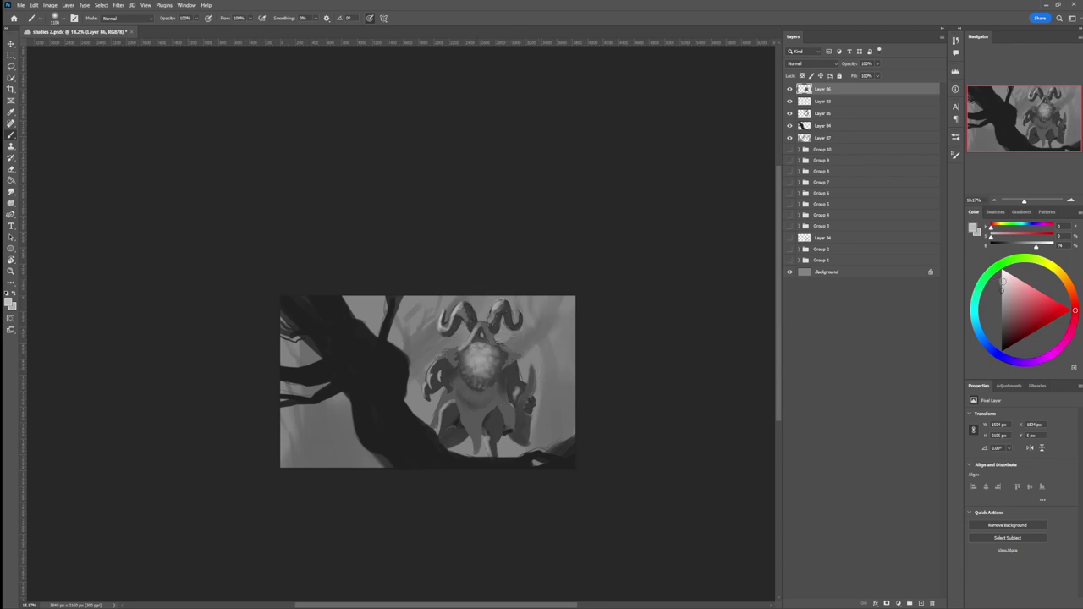
Pick a lighter grey, shrink the soft brush and paint a small glow inside the hood's opening
{"action": "left_click", "coordinate": [1002, 278]}
{"action": "key", "text": "["}
{"action": "key", "text": "["}
{"action": "key", "text": "["}
{"action": "key", "text": "["}
{"action": "key", "text": "["}
{"action": "key", "text": "["}
{"action": "key", "text": "["}
{"action": "key", "text": "["}
{"action": "key", "text": "["}
{"action": "key", "text": "["}
{"action": "key", "text": "["}
{"action": "key", "text": "["}
{"action": "key", "text": "["}
{"action": "key", "text": "["}
{"action": "left_click", "coordinate": [481, 336]}
{"action": "left_click_drag", "start_coordinate": [481, 336], "coordinate": [480, 335]}
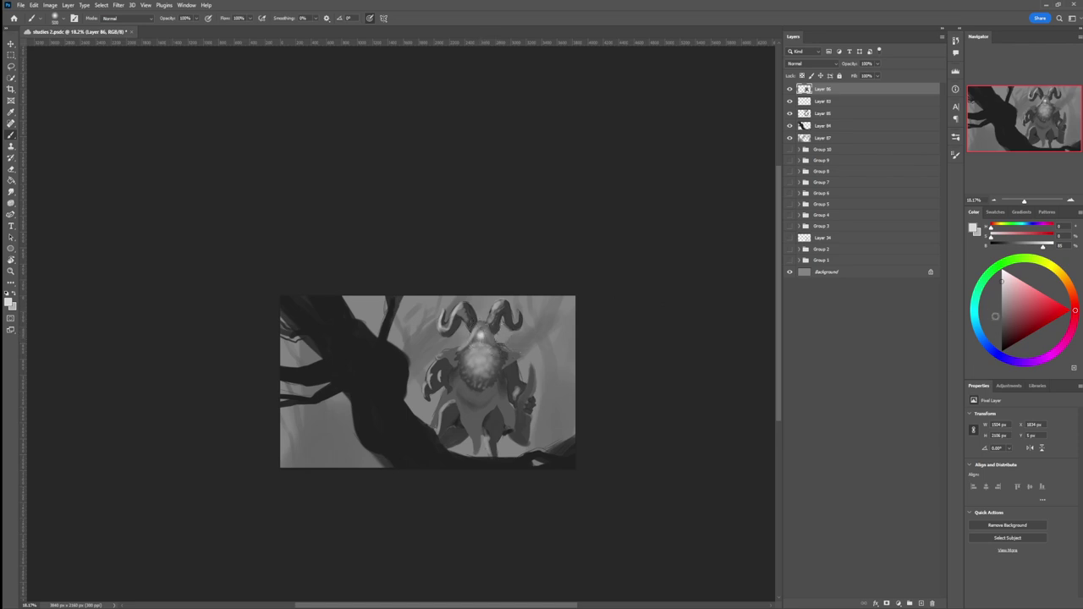
Switch to a textured brush and paint the hood's interior black around the bright eye
{"action": "left_click", "coordinate": [1003, 336]}
{"action": "left_click_drag", "start_coordinate": [1004, 334], "coordinate": [1001, 343]}
{"action": "left_click", "coordinate": [624, 357]}
{"action": "key", "text": "period"}
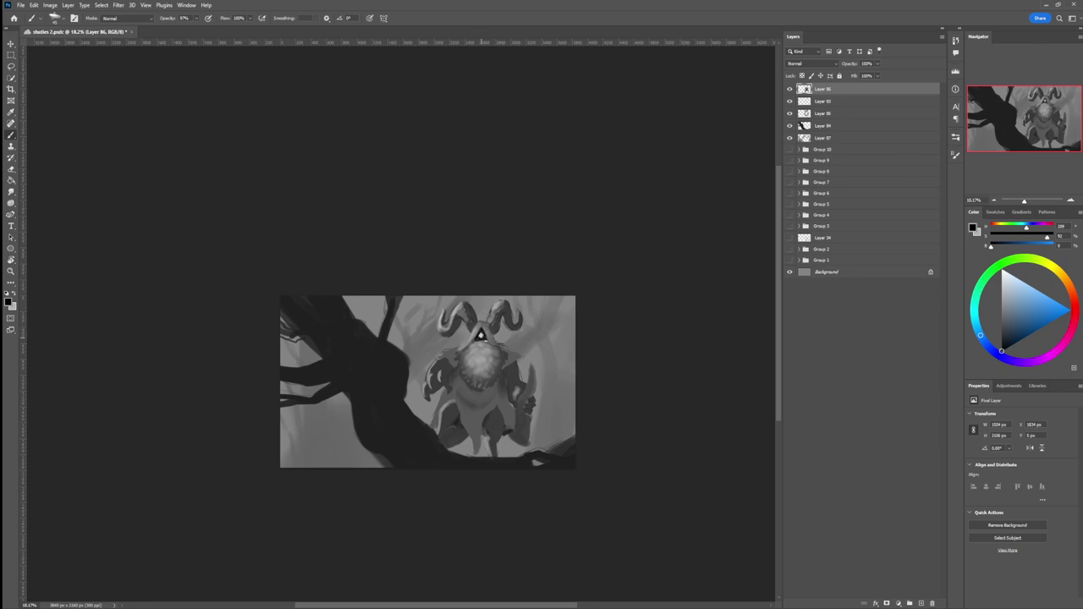
Pick a dark grey, reduce the brush size and paint curly texture into the creature's beard
{"action": "left_click", "coordinate": [1002, 344]}
{"action": "left_click", "coordinate": [1002, 335]}
{"action": "key", "text": "["}
{"action": "key", "text": "["}
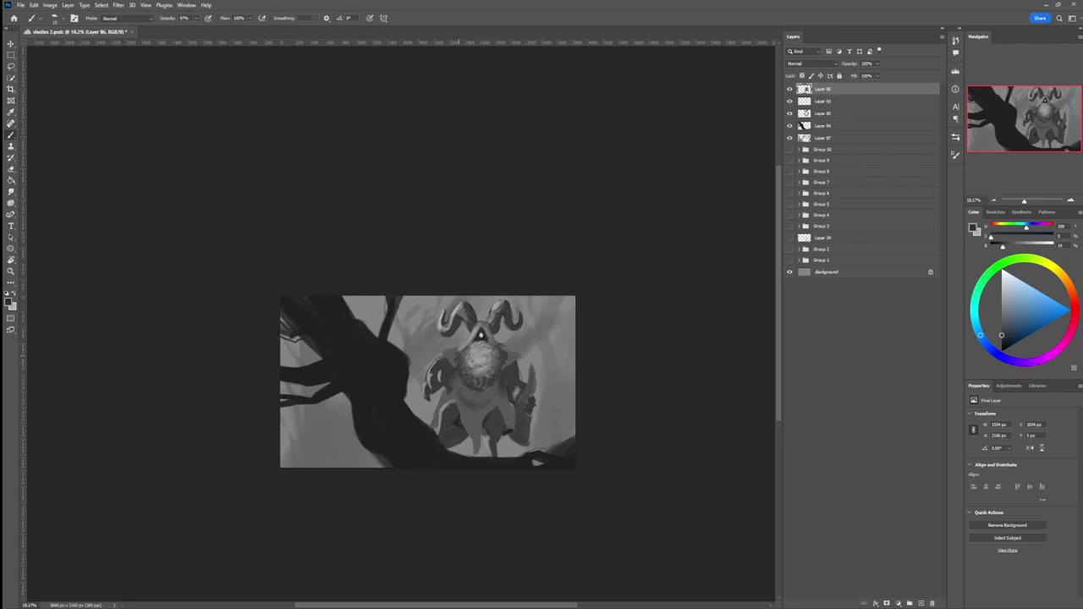
Enlarge the brush, pick a darker grey and deepen the shadows on the creature's arms and under its cloak
{"action": "key", "text": "bracketright"}
{"action": "key", "text": "bracketright"}
{"action": "left_click", "coordinate": [999, 341]}
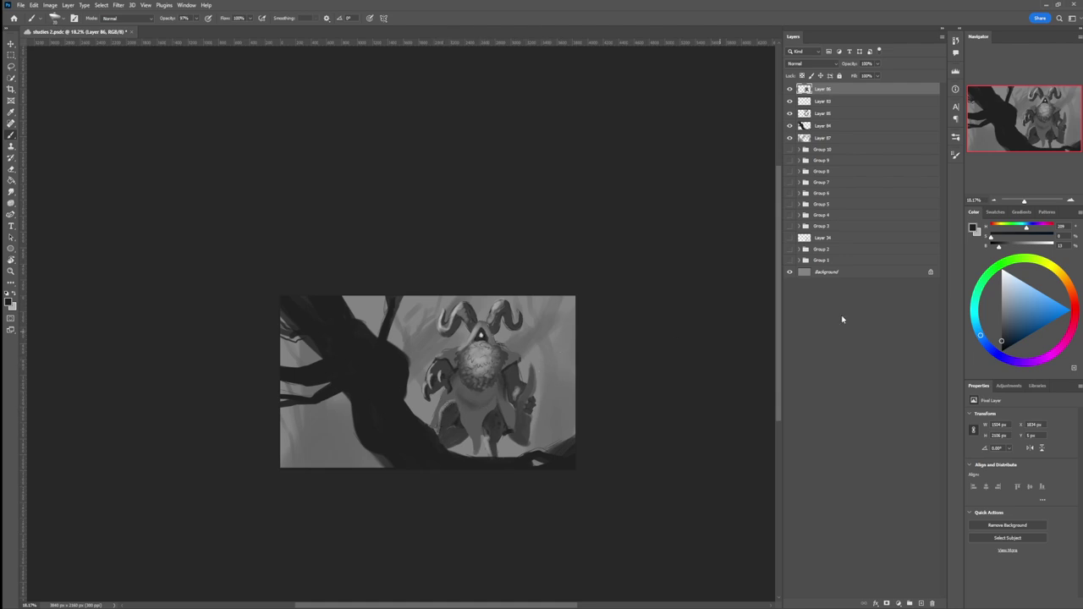
Sample greys from the robe and paint lighter folds down its lower front
{"action": "left_click", "coordinate": [466, 405], "text": "alt"}
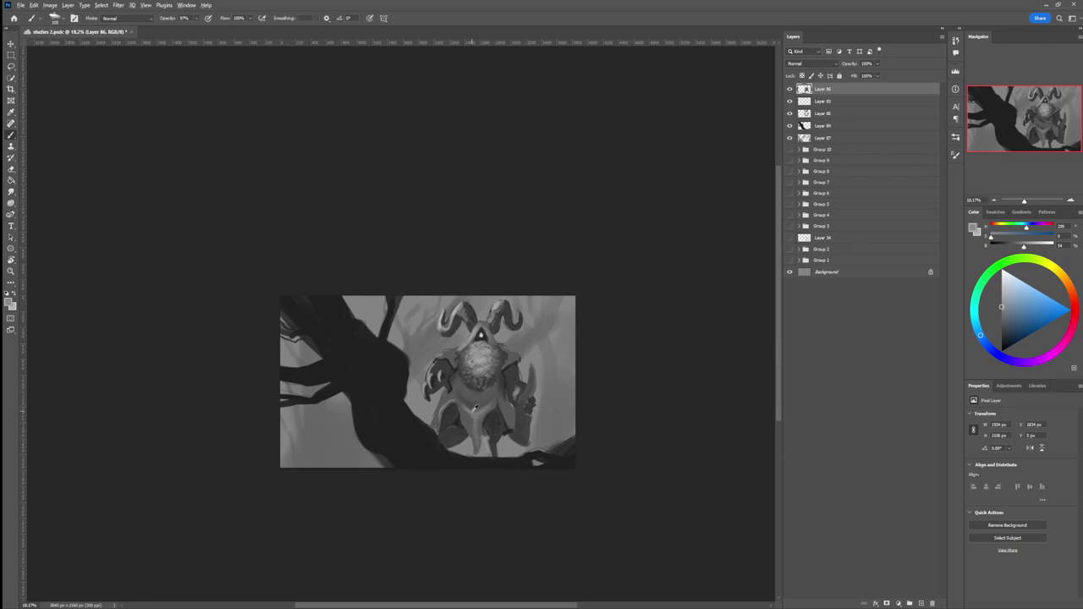
{"action": "left_click", "coordinate": [473, 410], "text": "alt"}
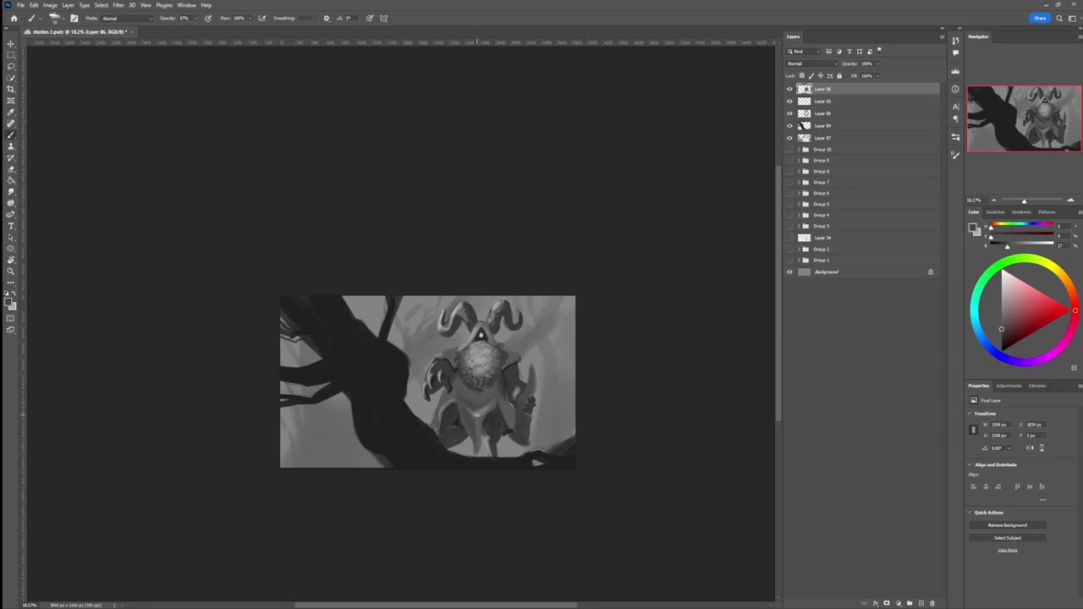
{"action": "left_click", "coordinate": [478, 408], "text": "alt"}
Refine the sleeves with sampled greys and paint light grey highlights on the hand and blade
{"action": "left_click", "coordinate": [517, 381], "text": "alt"}
{"action": "left_click", "coordinate": [437, 375], "text": "alt"}
{"action": "left_click", "coordinate": [1002, 289]}
{"action": "left_click_drag", "start_coordinate": [530, 379], "coordinate": [531, 370]}
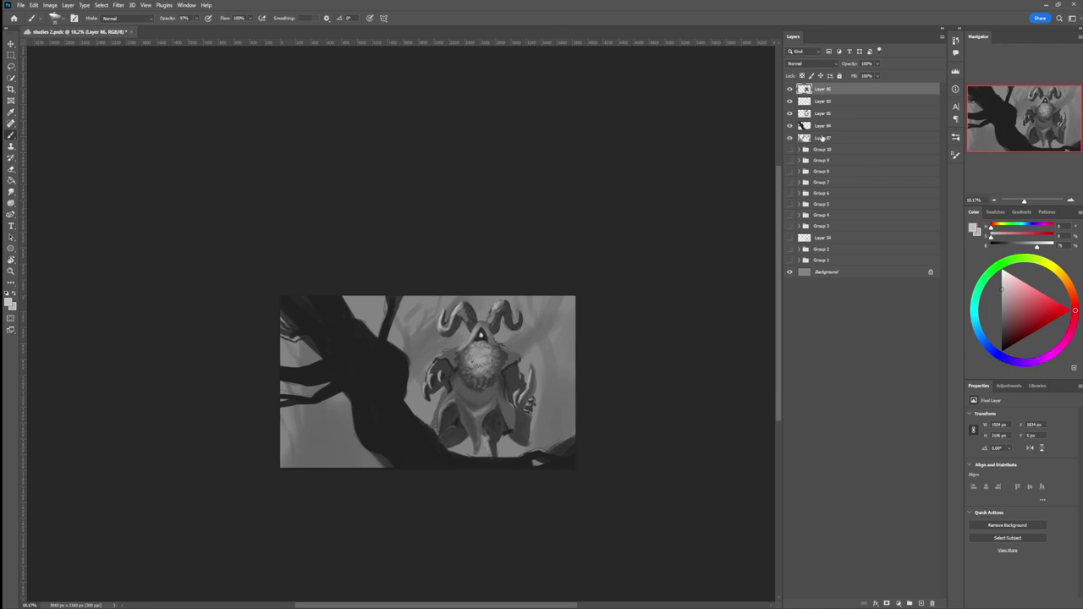
On Layer 87, use a very large soft round brush to paint a light grey glow behind the creature
{"action": "left_click", "coordinate": [822, 139]}
{"action": "left_click", "coordinate": [1002, 283]}
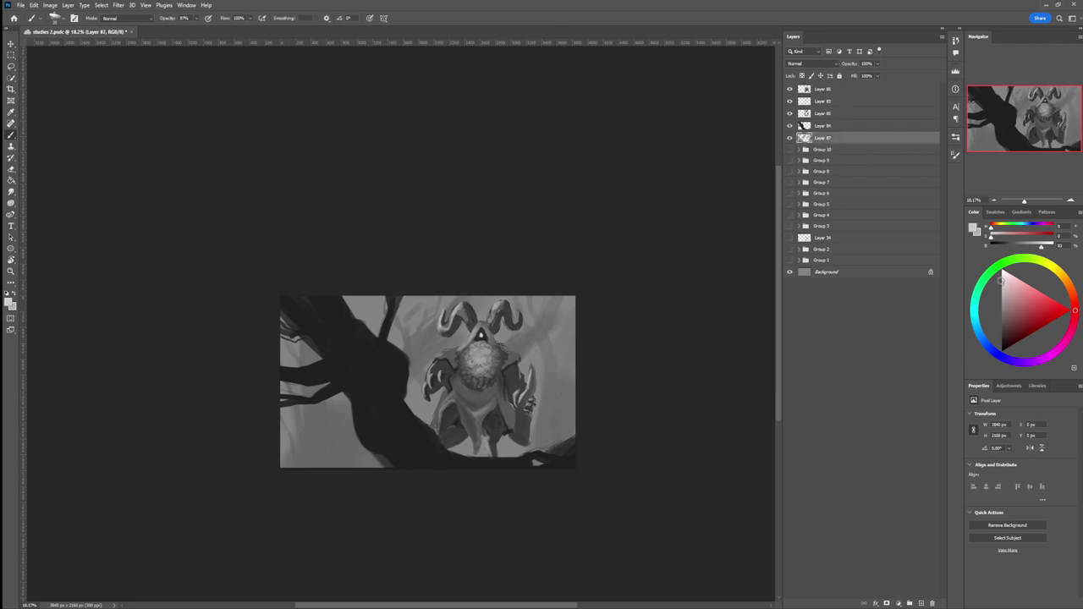
{"action": "key", "text": "bracketright"}
{"action": "key", "text": "bracketright"}
{"action": "key", "text": "bracketright"}
{"action": "key", "text": "bracketright"}
{"action": "key", "text": "bracketright"}
{"action": "key", "text": "bracketright"}
{"action": "key", "text": "bracketright"}
{"action": "key", "text": "bracketright"}
{"action": "key", "text": "bracketright"}
{"action": "right_click", "coordinate": [473, 388]}
{"action": "left_click", "coordinate": [773, 356]}
{"action": "key", "text": "bracketright"}
{"action": "key", "text": "bracketright"}
{"action": "key", "text": "bracketright"}
{"action": "key", "text": "bracketright"}
{"action": "key", "text": "bracketright"}
{"action": "key", "text": "bracketright"}
{"action": "key", "text": "bracketright"}
{"action": "key", "text": "bracketright"}
{"action": "key", "text": "bracketright"}
{"action": "key", "text": "bracketright"}
{"action": "key", "text": "bracketright"}
{"action": "key", "text": "bracketright"}
{"action": "key", "text": "bracketright"}
{"action": "key", "text": "bracketright"}
{"action": "key", "text": "bracketright"}
{"action": "key", "text": "bracketright"}
{"action": "key", "text": "bracketright"}
{"action": "key", "text": "bracketright"}
{"action": "key", "text": "bracketright"}
{"action": "key", "text": "bracketright"}
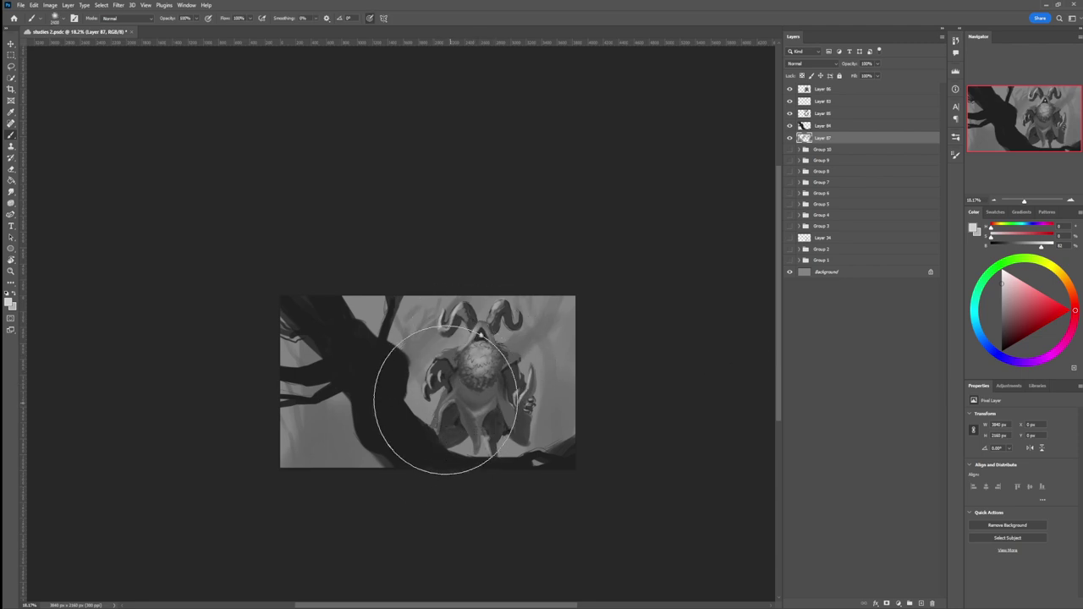
{"action": "left_click", "coordinate": [472, 340]}
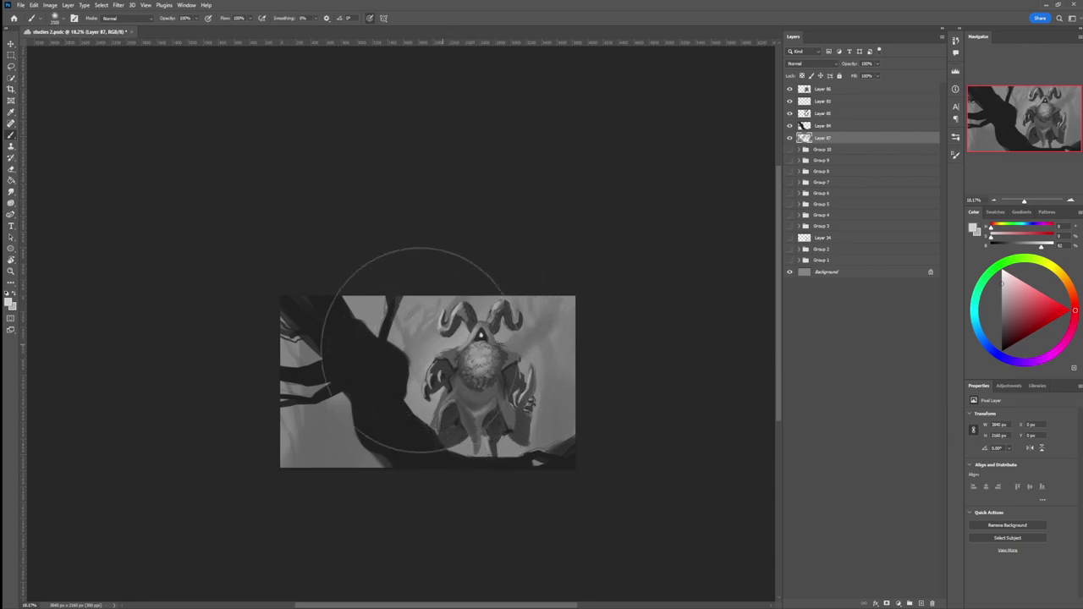
Enlarge the soft brush further and extend the light grey glow across the background behind the twisted tree
{"action": "left_click_drag", "start_coordinate": [364, 348], "coordinate": [384, 315]}
{"action": "left_click", "coordinate": [383, 315]}
{"action": "key", "text": "bracketright"}
{"action": "key", "text": "bracketright"}
{"action": "key", "text": "bracketright"}
{"action": "key", "text": "bracketright"}
{"action": "left_click", "coordinate": [382, 358]}
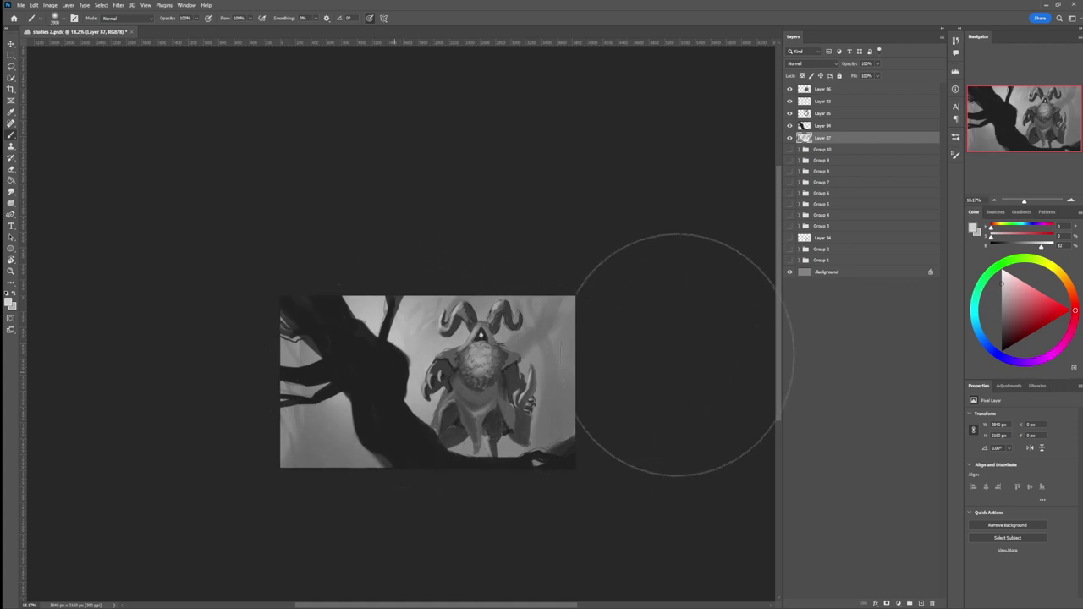
Pick a near-black tone and softly darken the background along the canvas's right edge and lower corners
{"action": "left_click", "coordinate": [1002, 340]}
{"action": "left_click", "coordinate": [1001, 345]}
{"action": "key", "text": "bracketleft"}
{"action": "key", "text": "bracketleft"}
{"action": "mouse_move", "coordinate": [590, 329]}
{"action": "left_mouse_down"}
{"action": "mouse_move", "coordinate": [564, 275]}
{"action": "mouse_move", "coordinate": [511, 284]}
{"action": "left_mouse_up"}
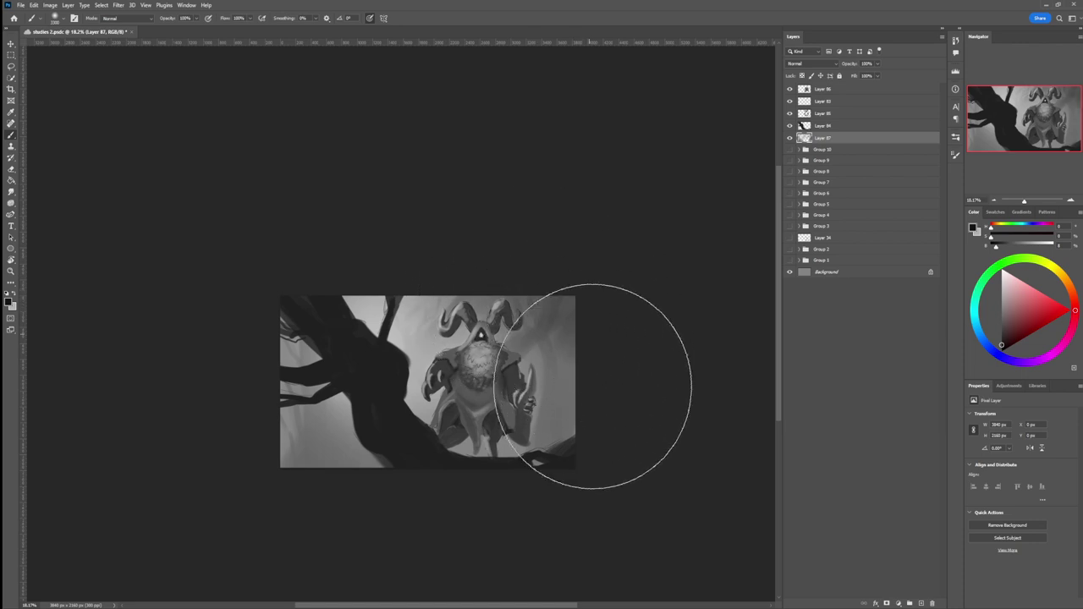
{"action": "left_click_drag", "start_coordinate": [592, 387], "coordinate": [566, 448]}
{"action": "left_click_drag", "start_coordinate": [317, 487], "coordinate": [272, 457]}
{"action": "left_click_drag", "start_coordinate": [361, 547], "coordinate": [249, 400]}
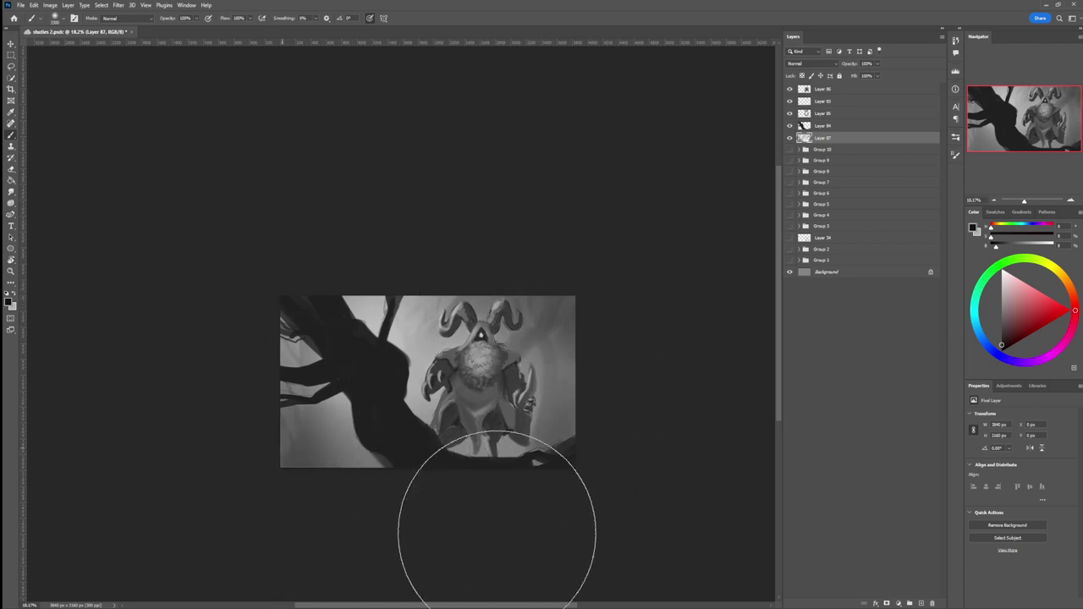
Select Layer 86 and compare the painting with the layer directly beneath it hidden and shown
{"action": "key", "text": "z"}
{"action": "left_click_drag", "start_coordinate": [465, 433], "coordinate": [406, 426]}
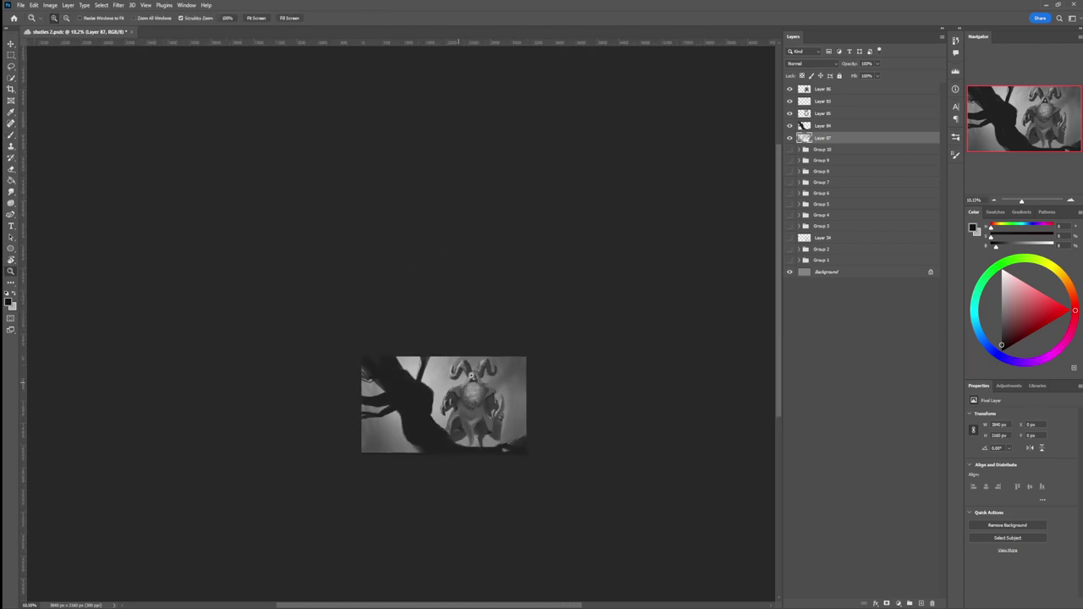
{"action": "left_click_drag", "start_coordinate": [474, 443], "coordinate": [543, 459]}
{"action": "left_click", "coordinate": [825, 112]}
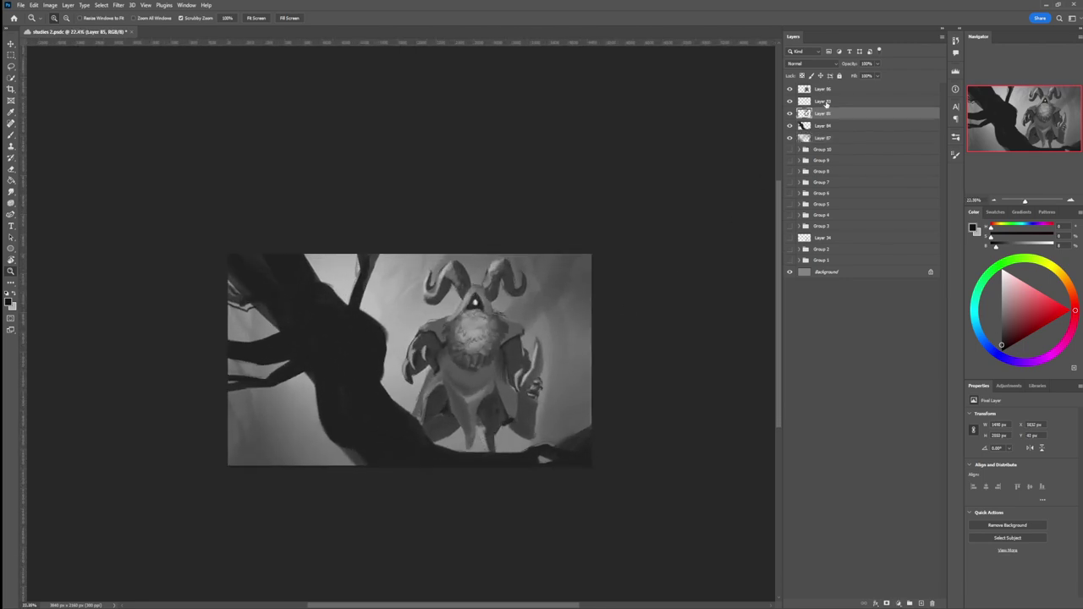
{"action": "left_click", "coordinate": [824, 90]}
{"action": "left_click", "coordinate": [791, 102]}
{"action": "left_click", "coordinate": [791, 103]}
{"action": "left_click", "coordinate": [790, 103]}
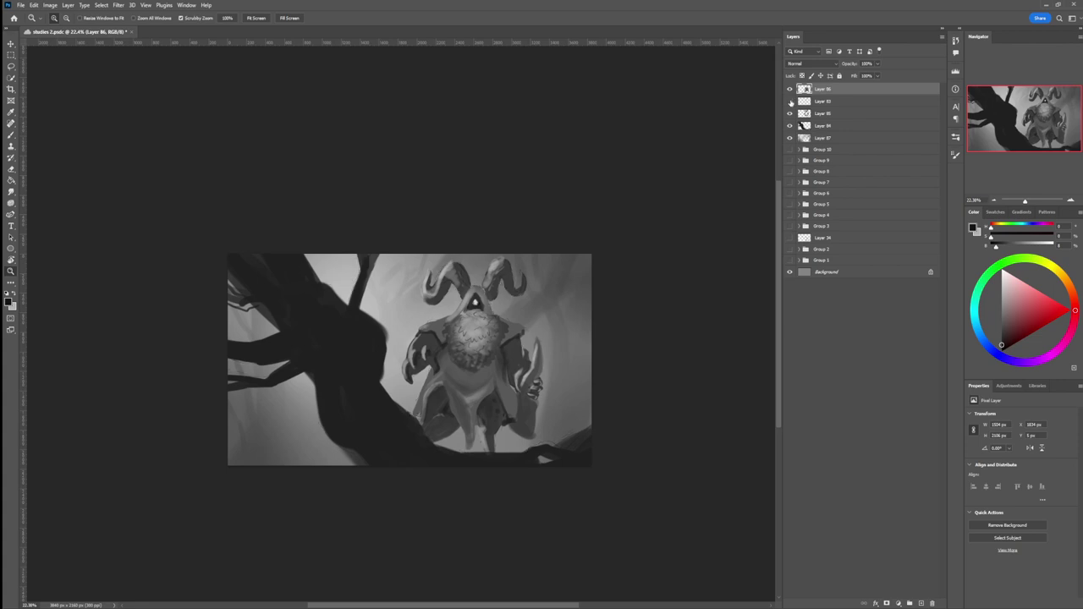
{"action": "left_click", "coordinate": [791, 102]}
{"action": "left_click_drag", "start_coordinate": [408, 442], "coordinate": [373, 443]}
{"action": "left_click", "coordinate": [791, 102]}
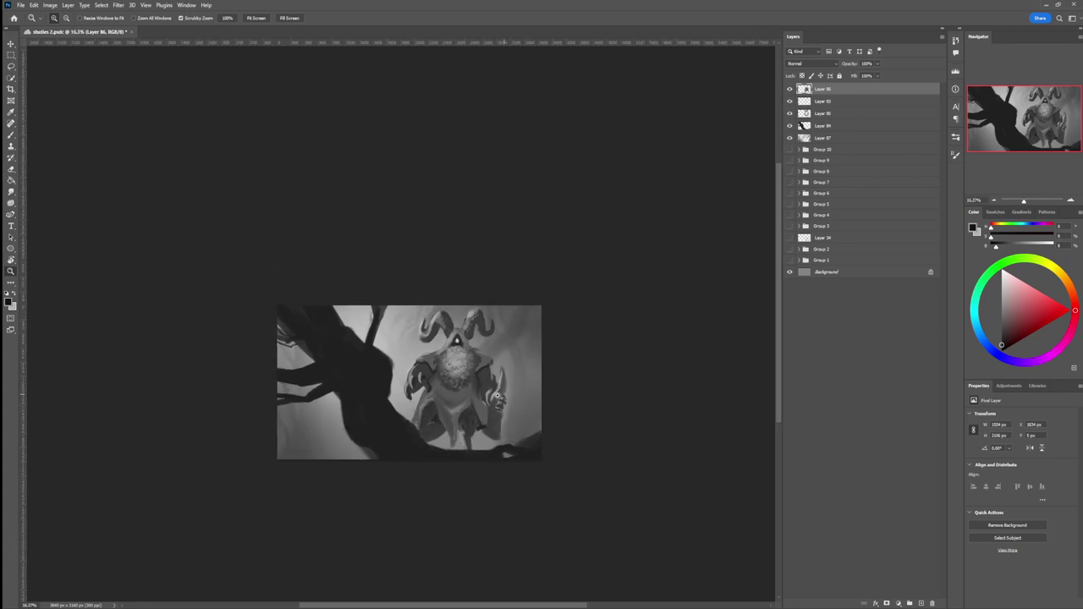
Lasso the creature's beard and softly shade its lower part with near-black
{"action": "left_click_drag", "start_coordinate": [495, 396], "coordinate": [463, 391]}
{"action": "key", "text": "l"}
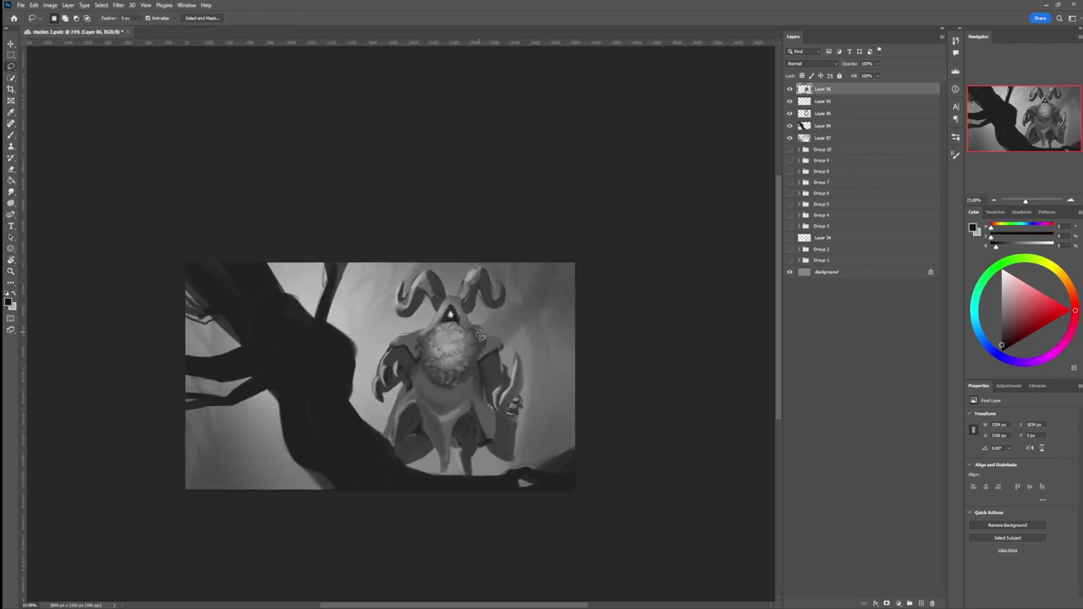
{"action": "mouse_move", "coordinate": [479, 334]}
{"action": "left_mouse_down"}
{"action": "mouse_move", "coordinate": [488, 347]}
{"action": "mouse_move", "coordinate": [476, 376]}
{"action": "mouse_move", "coordinate": [439, 394]}
{"action": "mouse_move", "coordinate": [421, 340]}
{"action": "mouse_move", "coordinate": [453, 325]}
{"action": "mouse_move", "coordinate": [482, 334]}
{"action": "left_mouse_up"}
{"action": "key", "text": "b"}
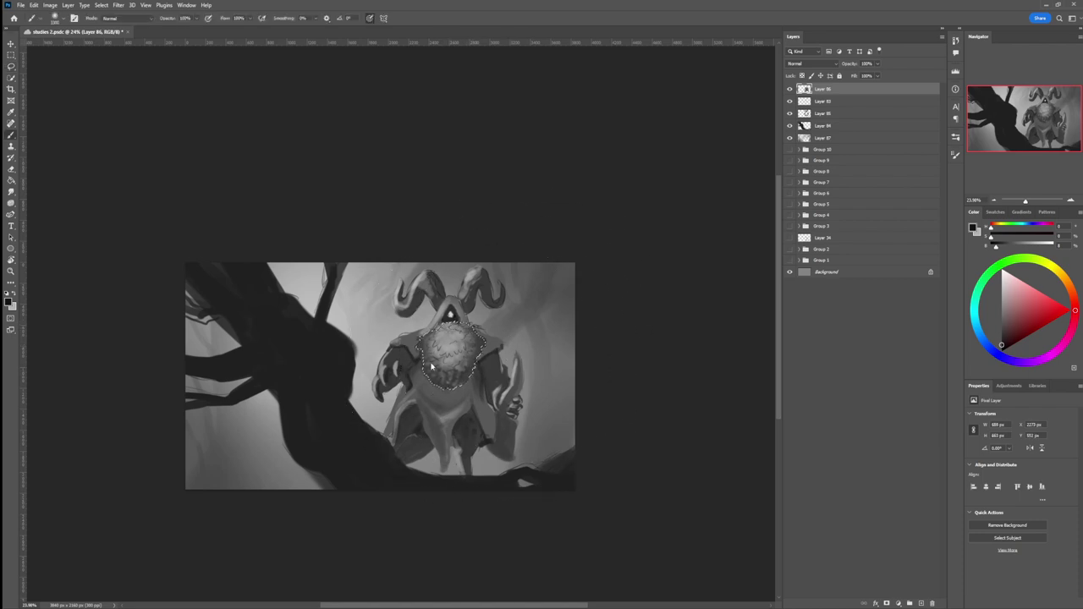
Invert the beard selection, shrink the soft brush and paint a dark shadow on the robe around the beard, then deselect
{"action": "key", "text": "l"}
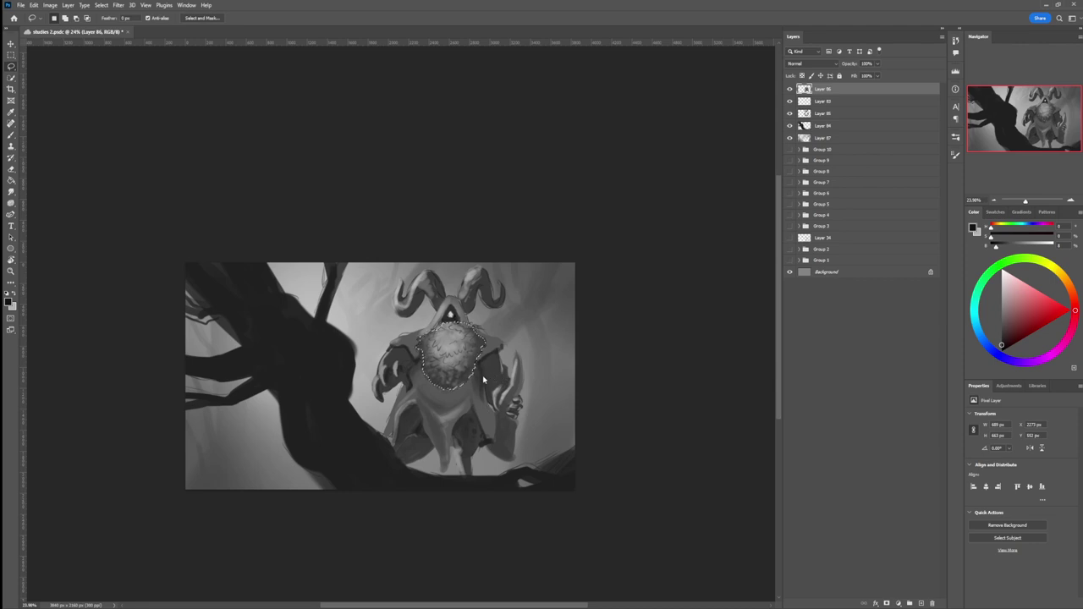
{"action": "key", "text": "ctrl+shift+i"}
{"action": "key", "text": "b"}
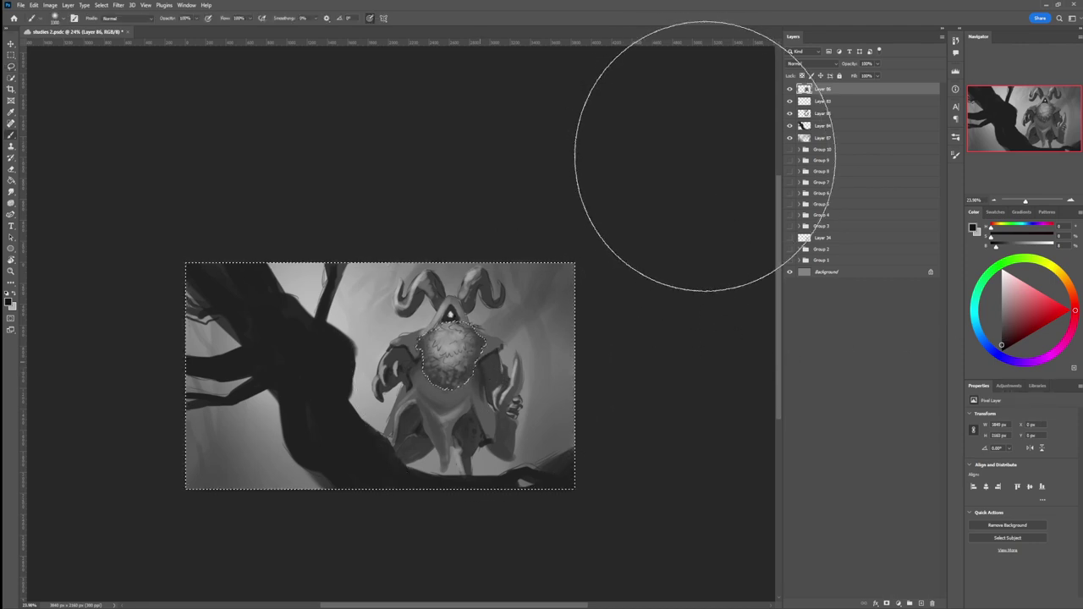
{"action": "key", "text": "["}
{"action": "key", "text": "["}
{"action": "key", "text": "["}
{"action": "key", "text": "["}
{"action": "key", "text": "["}
{"action": "key", "text": "["}
{"action": "key", "text": "["}
{"action": "key", "text": "["}
{"action": "key", "text": "["}
{"action": "key", "text": "["}
{"action": "key", "text": "["}
{"action": "key", "text": "["}
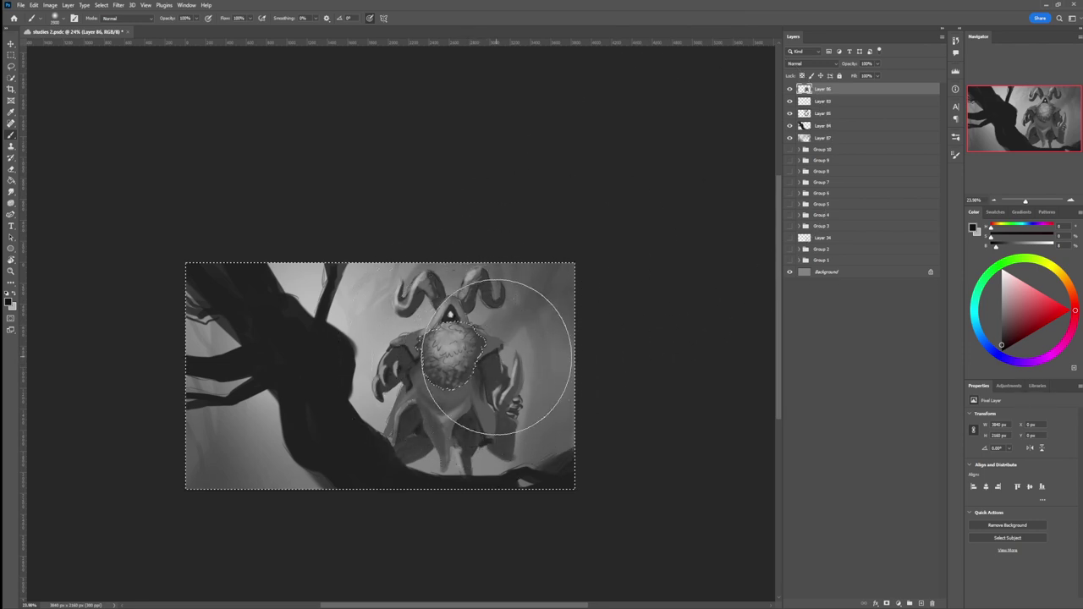
{"action": "key", "text": "["}
{"action": "key", "text": "["}
{"action": "key", "text": "["}
{"action": "mouse_move", "coordinate": [470, 377]}
{"action": "left_mouse_down"}
{"action": "mouse_move", "coordinate": [480, 347]}
{"action": "mouse_move", "coordinate": [457, 372]}
{"action": "mouse_move", "coordinate": [442, 364]}
{"action": "mouse_move", "coordinate": [444, 383]}
{"action": "mouse_move", "coordinate": [425, 362]}
{"action": "mouse_move", "coordinate": [430, 387]}
{"action": "left_mouse_up"}
{"action": "key", "text": "["}
{"action": "key", "text": "["}
{"action": "key", "text": "l"}
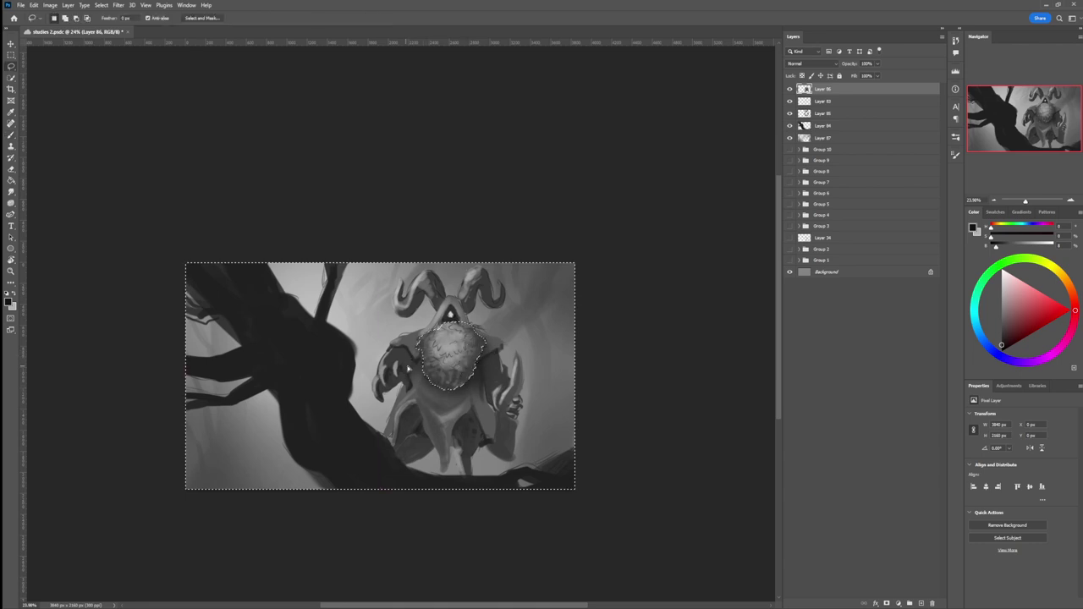
{"action": "key", "text": "ctrl+d"}
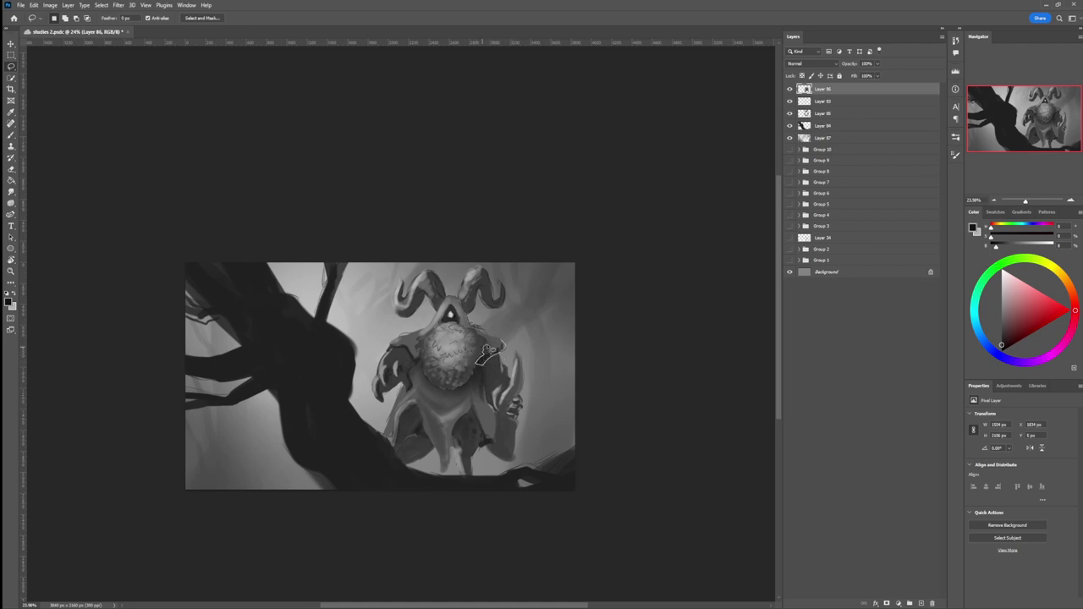
Lasso the cloak's shoulder on the blade side, repaint it with a grey sampled from the cloak and remove the selection
{"action": "left_click_drag", "start_coordinate": [480, 338], "coordinate": [480, 334]}
{"action": "key", "text": "b"}
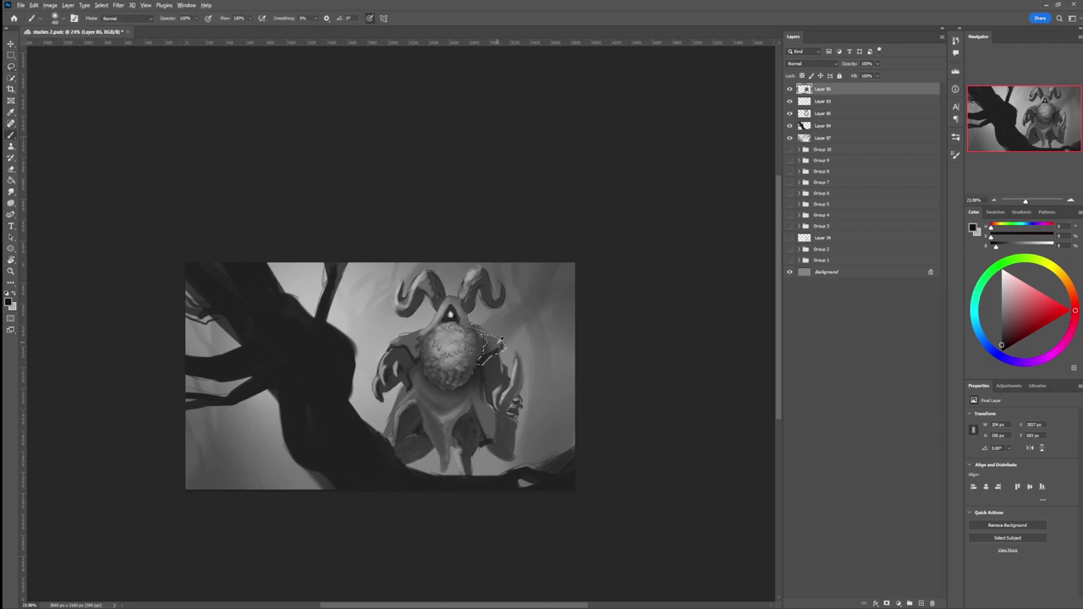
{"action": "left_click", "coordinate": [483, 358], "text": "alt"}
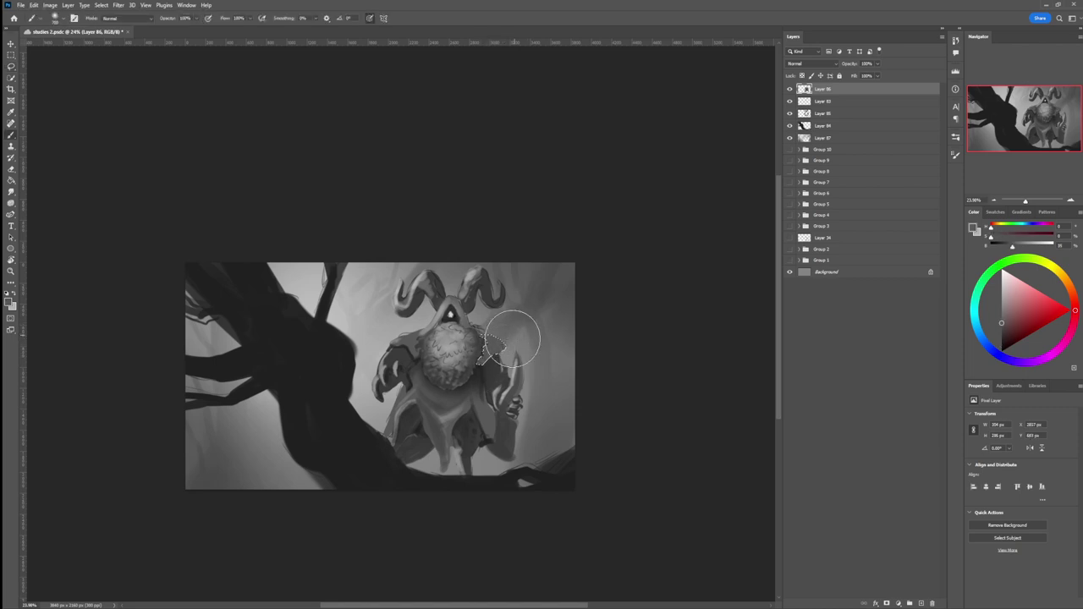
{"action": "key", "text": "ctrl+d"}
{"action": "key", "text": "l"}
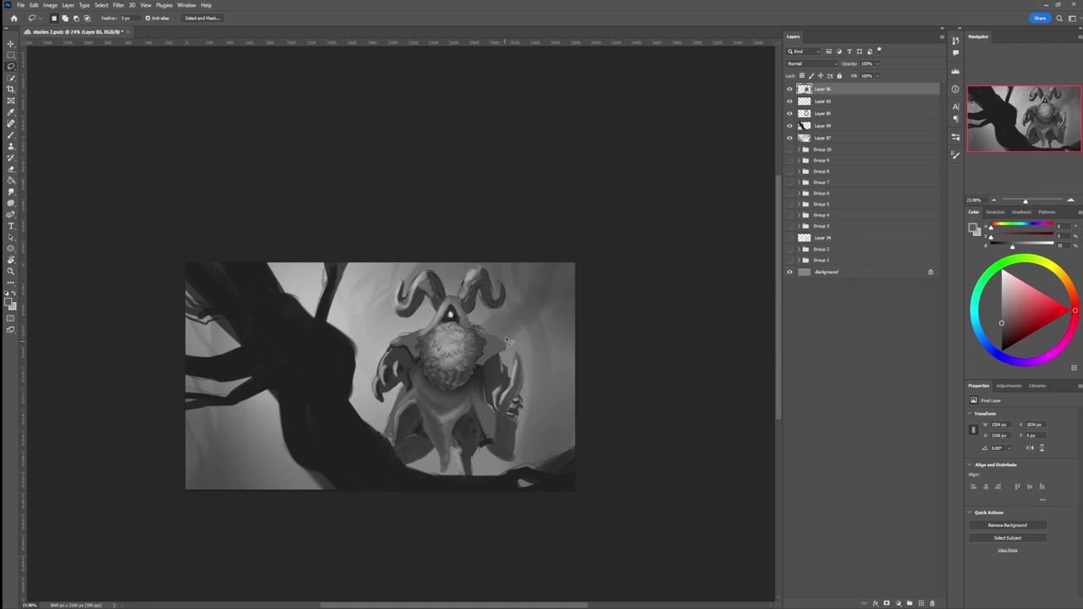
{"action": "key", "text": "b"}
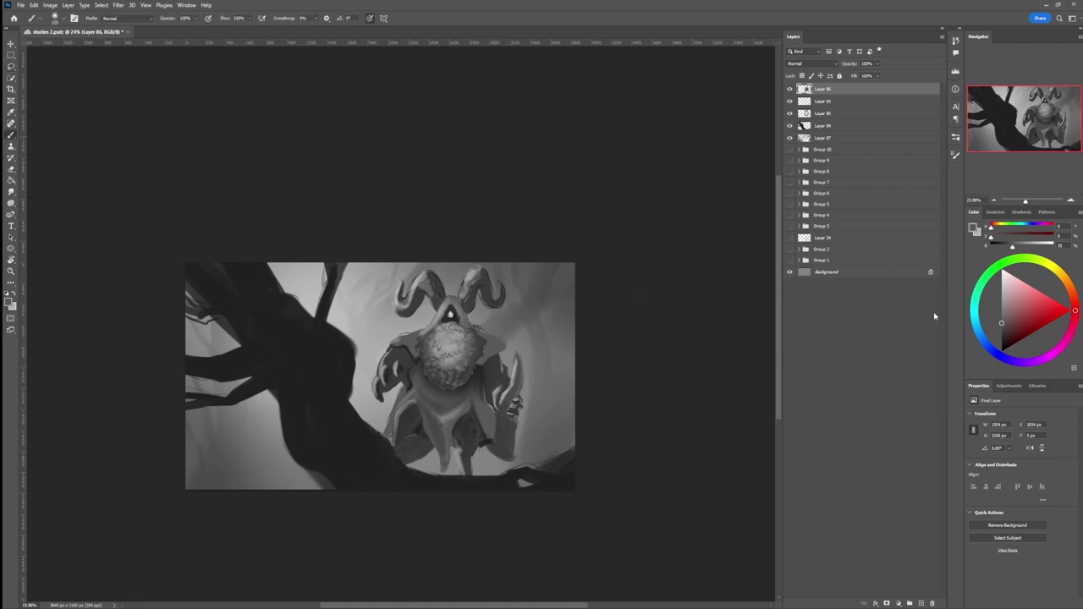
Shade the cloak's shoulders and sleeves in dark and mid grey with a reduced soft brush, and save the document
{"action": "left_click", "coordinate": [1002, 342]}
{"action": "left_click", "coordinate": [1001, 307]}
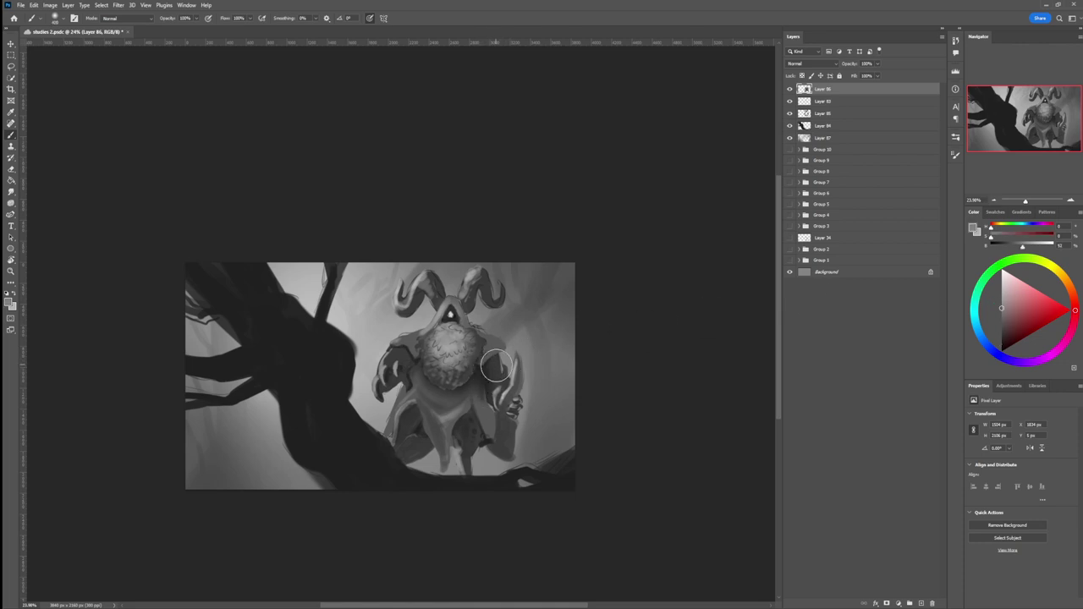
{"action": "key", "text": "bracketleft"}
{"action": "key", "text": "bracketleft"}
{"action": "key", "text": "bracketleft"}
{"action": "key", "text": "bracketleft"}
{"action": "key", "text": "ctrl+s"}
Paint a soft light grey glow over the creature's eye and review the whole painting at a small scale
{"action": "left_click", "coordinate": [1002, 282]}
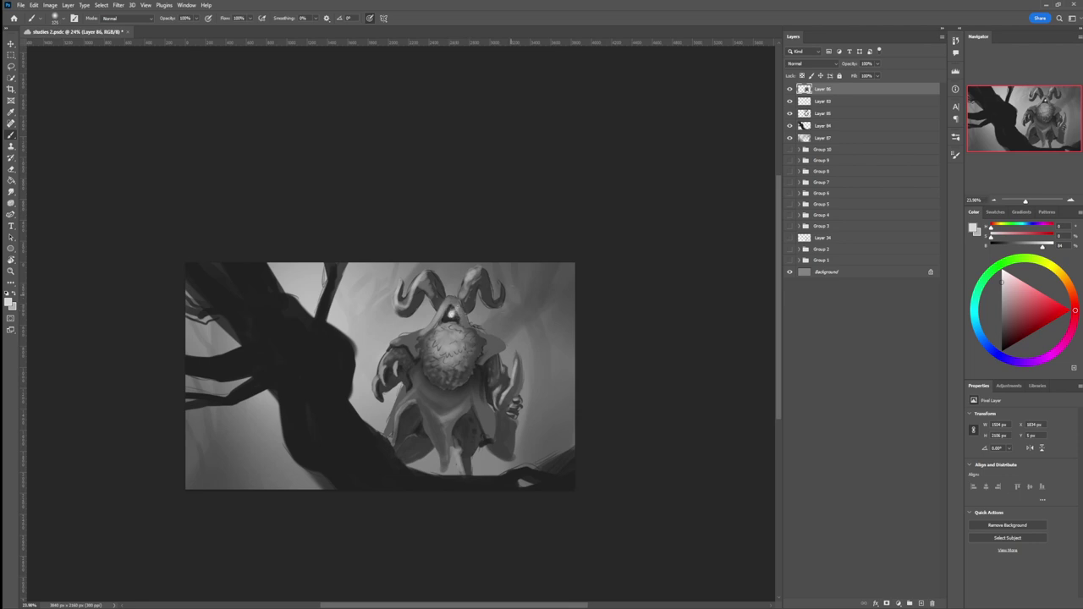
{"action": "key", "text": "z"}
{"action": "left_click_drag", "start_coordinate": [431, 383], "coordinate": [389, 374]}
{"action": "left_click_drag", "start_coordinate": [468, 377], "coordinate": [444, 369]}
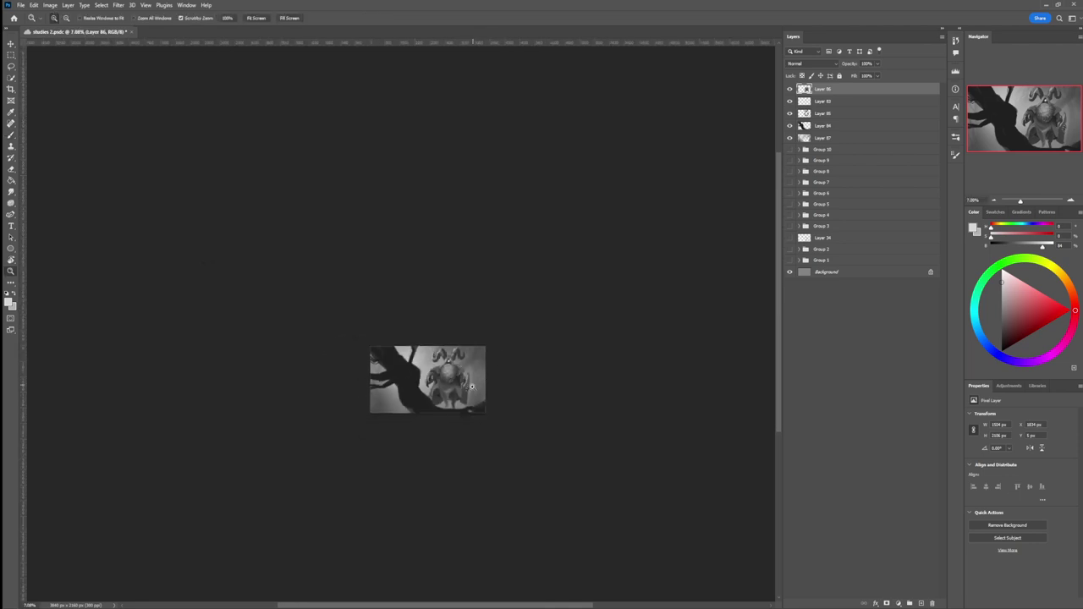
Choose a very dark grey and brush soft shadow down the middle of the creature's robe below the beard
{"action": "left_click_drag", "start_coordinate": [446, 412], "coordinate": [528, 376]}
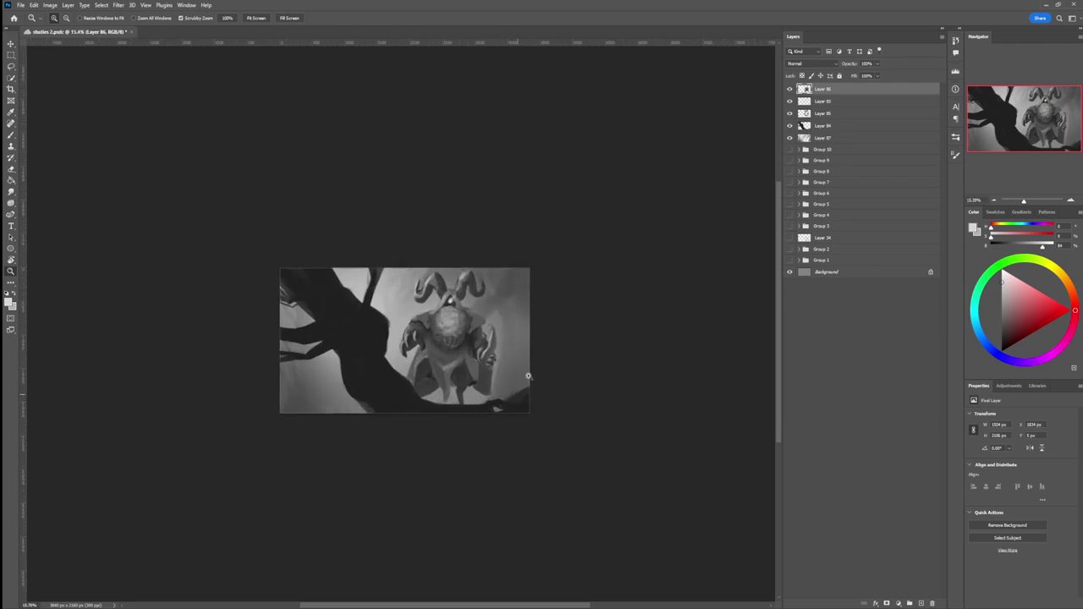
{"action": "mouse_move", "coordinate": [476, 402]}
{"action": "left_mouse_down"}
{"action": "mouse_move", "coordinate": [459, 364]}
{"action": "mouse_move", "coordinate": [537, 346]}
{"action": "left_mouse_up"}
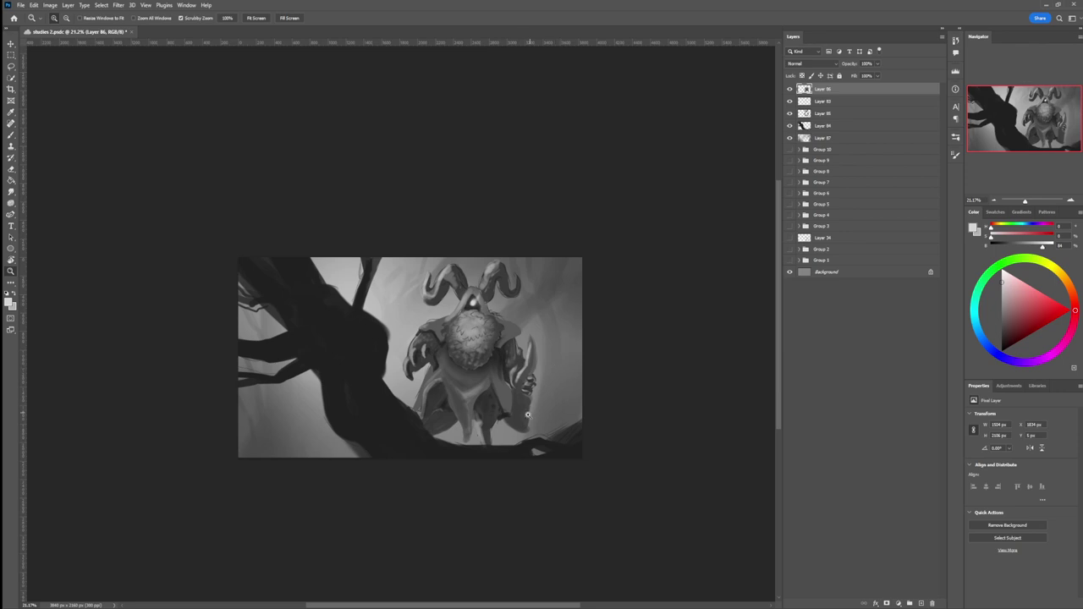
{"action": "mouse_move", "coordinate": [528, 415]}
{"action": "left_mouse_down"}
{"action": "mouse_move", "coordinate": [524, 390]}
{"action": "mouse_move", "coordinate": [512, 400]}
{"action": "mouse_move", "coordinate": [450, 373]}
{"action": "left_mouse_up"}
{"action": "key", "text": "b"}
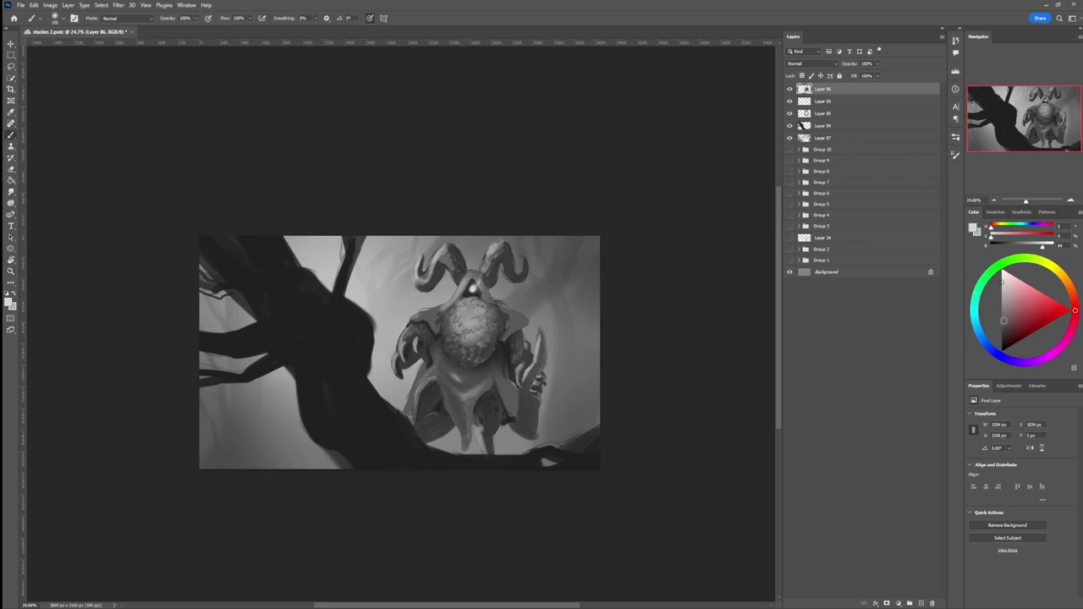
{"action": "left_click_drag", "start_coordinate": [1004, 320], "coordinate": [1003, 341]}
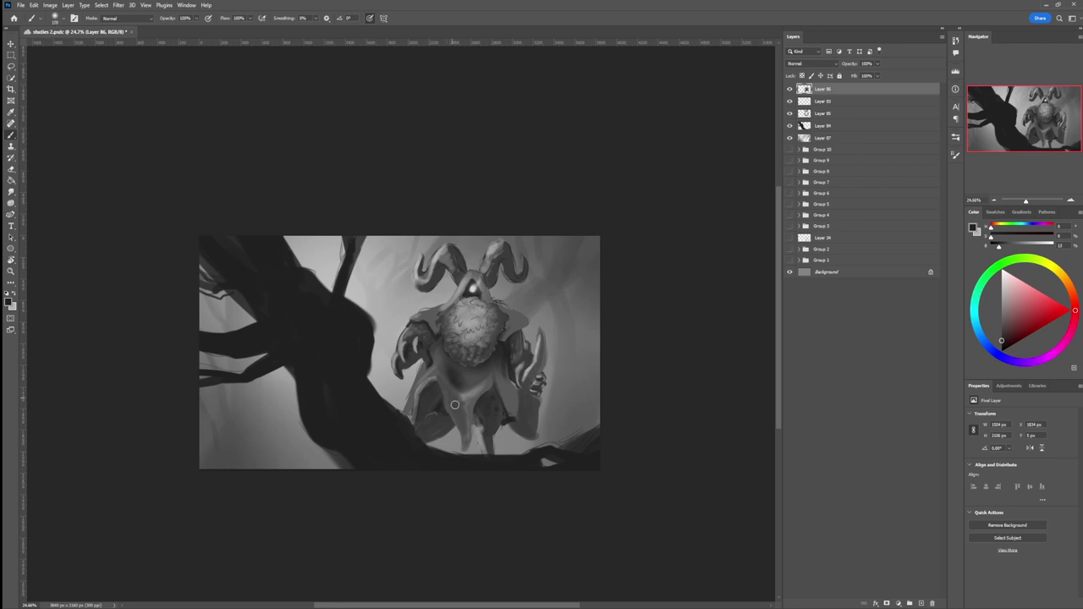
{"action": "left_click_drag", "start_coordinate": [453, 401], "coordinate": [462, 432]}
Darken the robe folds beneath the beard with a resized soft brush and review the whole painting at a small scale
{"action": "key", "text": "bracketleft"}
{"action": "key", "text": "bracketleft"}
{"action": "key", "text": "bracketleft"}
{"action": "key", "text": "bracketleft"}
{"action": "key", "text": "bracketleft"}
{"action": "left_click_drag", "start_coordinate": [469, 382], "coordinate": [483, 378]}
{"action": "key", "text": "bracketright"}
{"action": "key", "text": "bracketright"}
{"action": "key", "text": "bracketright"}
{"action": "key", "text": "bracketright"}
{"action": "key", "text": "bracketright"}
{"action": "key", "text": "bracketleft"}
{"action": "key", "text": "bracketleft"}
{"action": "key", "text": "bracketleft"}
{"action": "key", "text": "bracketleft"}
{"action": "key", "text": "bracketleft"}
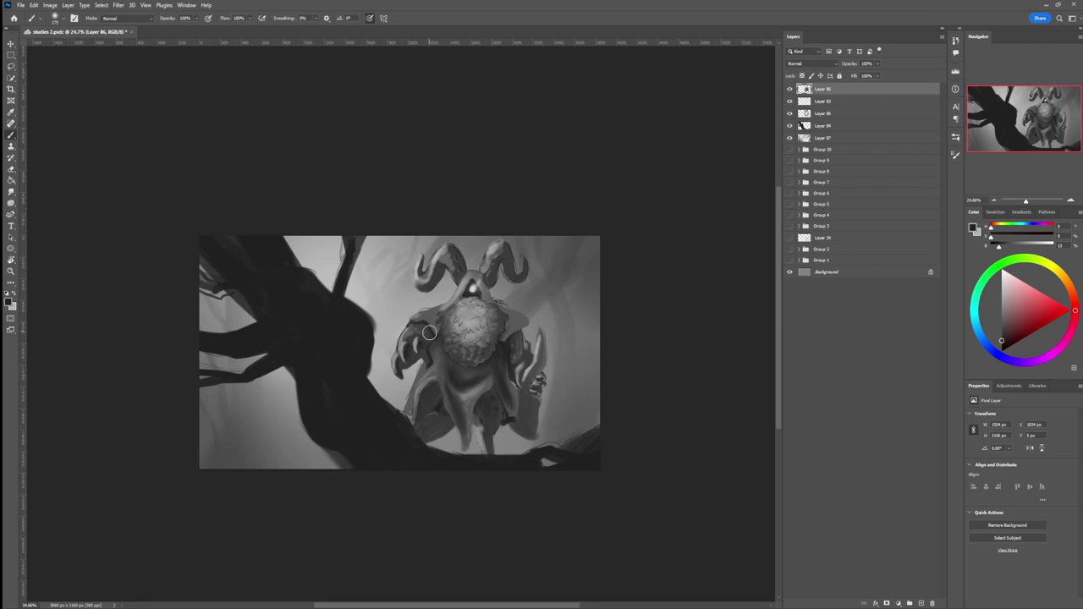
{"action": "key", "text": "ctrl+space"}
{"action": "left_click_drag", "start_coordinate": [418, 367], "coordinate": [362, 368]}
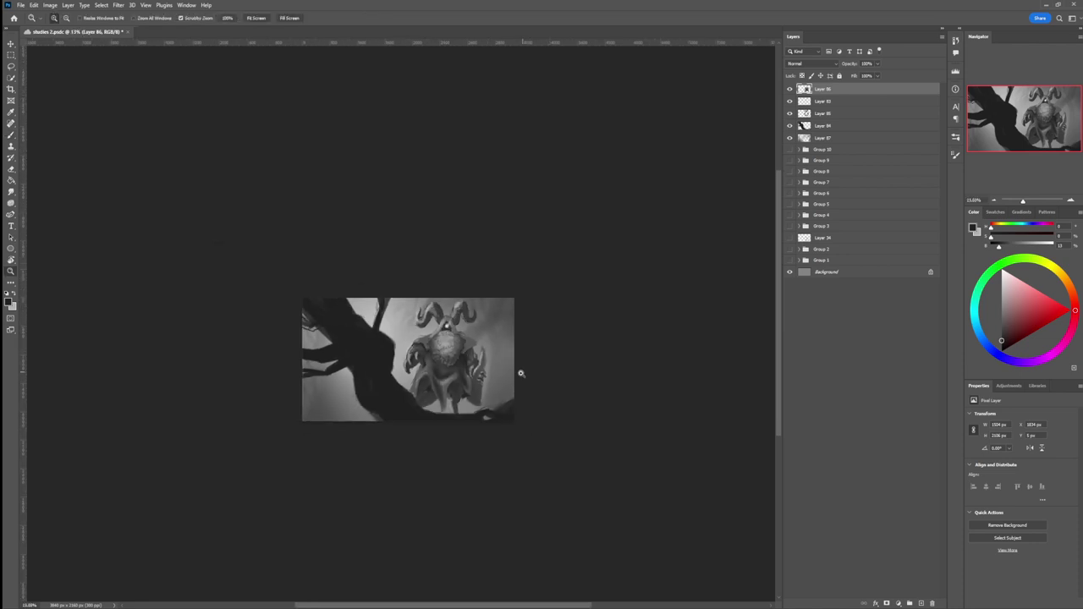
{"action": "left_click_drag", "start_coordinate": [502, 372], "coordinate": [484, 372]}
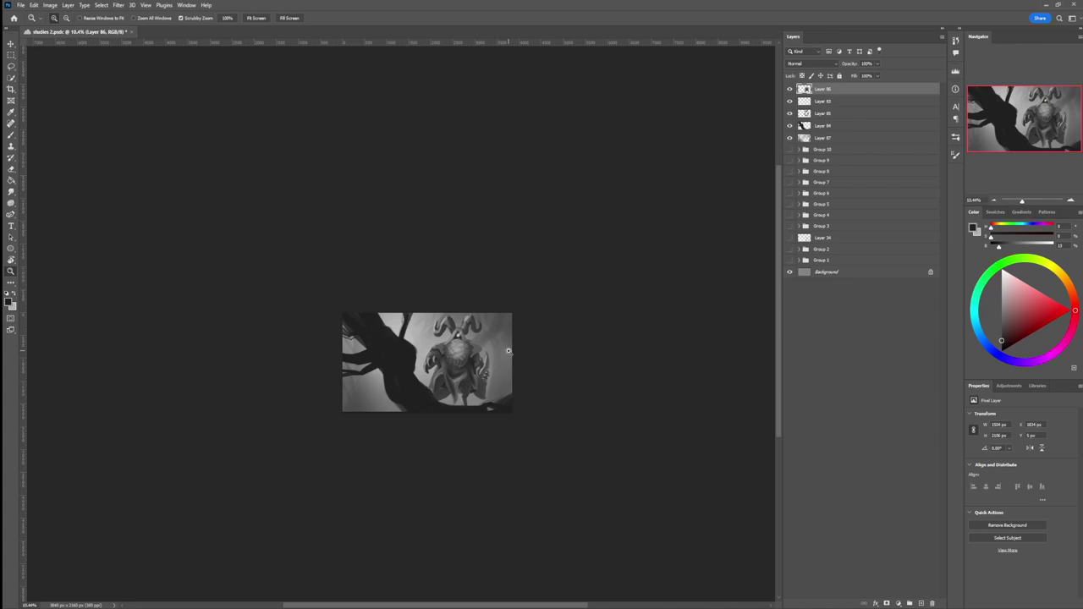